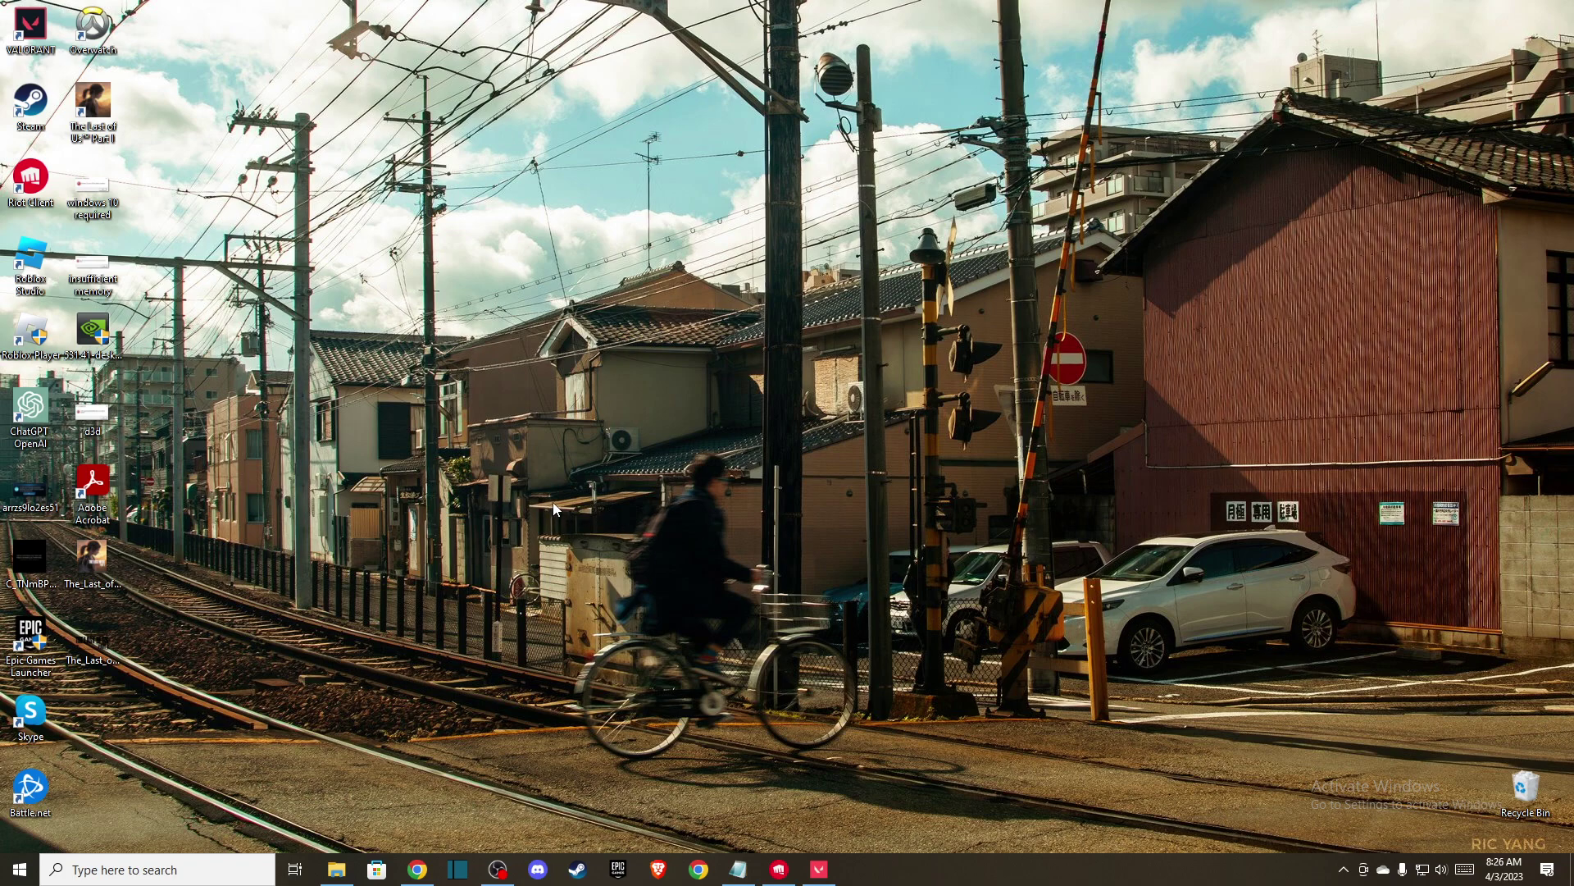
# Step: Open Command Prompt from search and ping google.com, getting 0% packet loss
pyautogui.click(214, 862)
pyautogui.write('CMD')
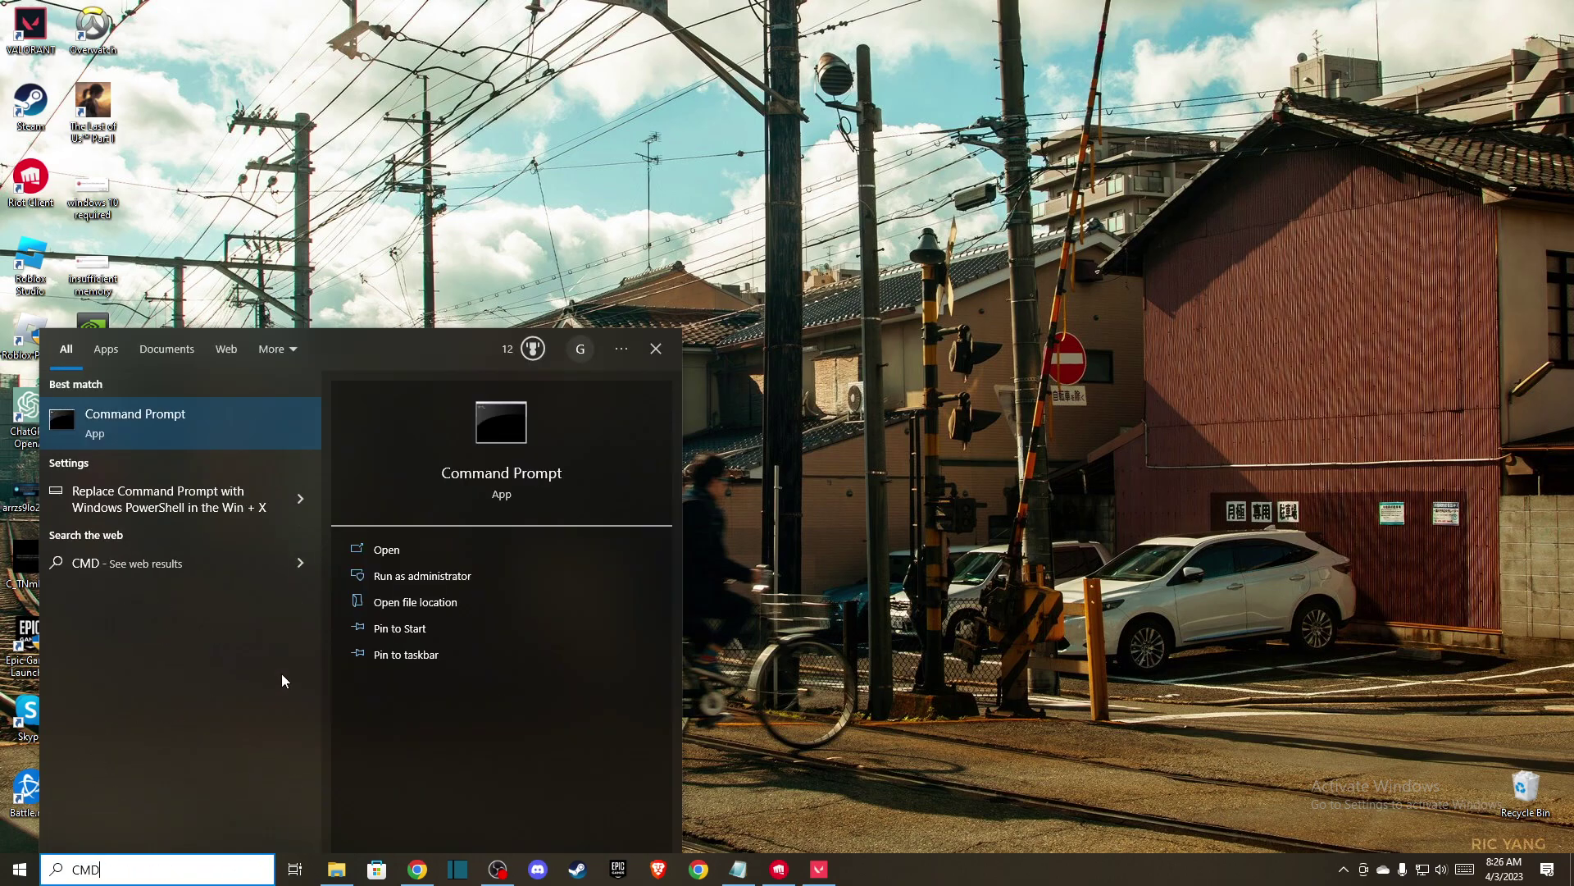
pyautogui.click(214, 425)
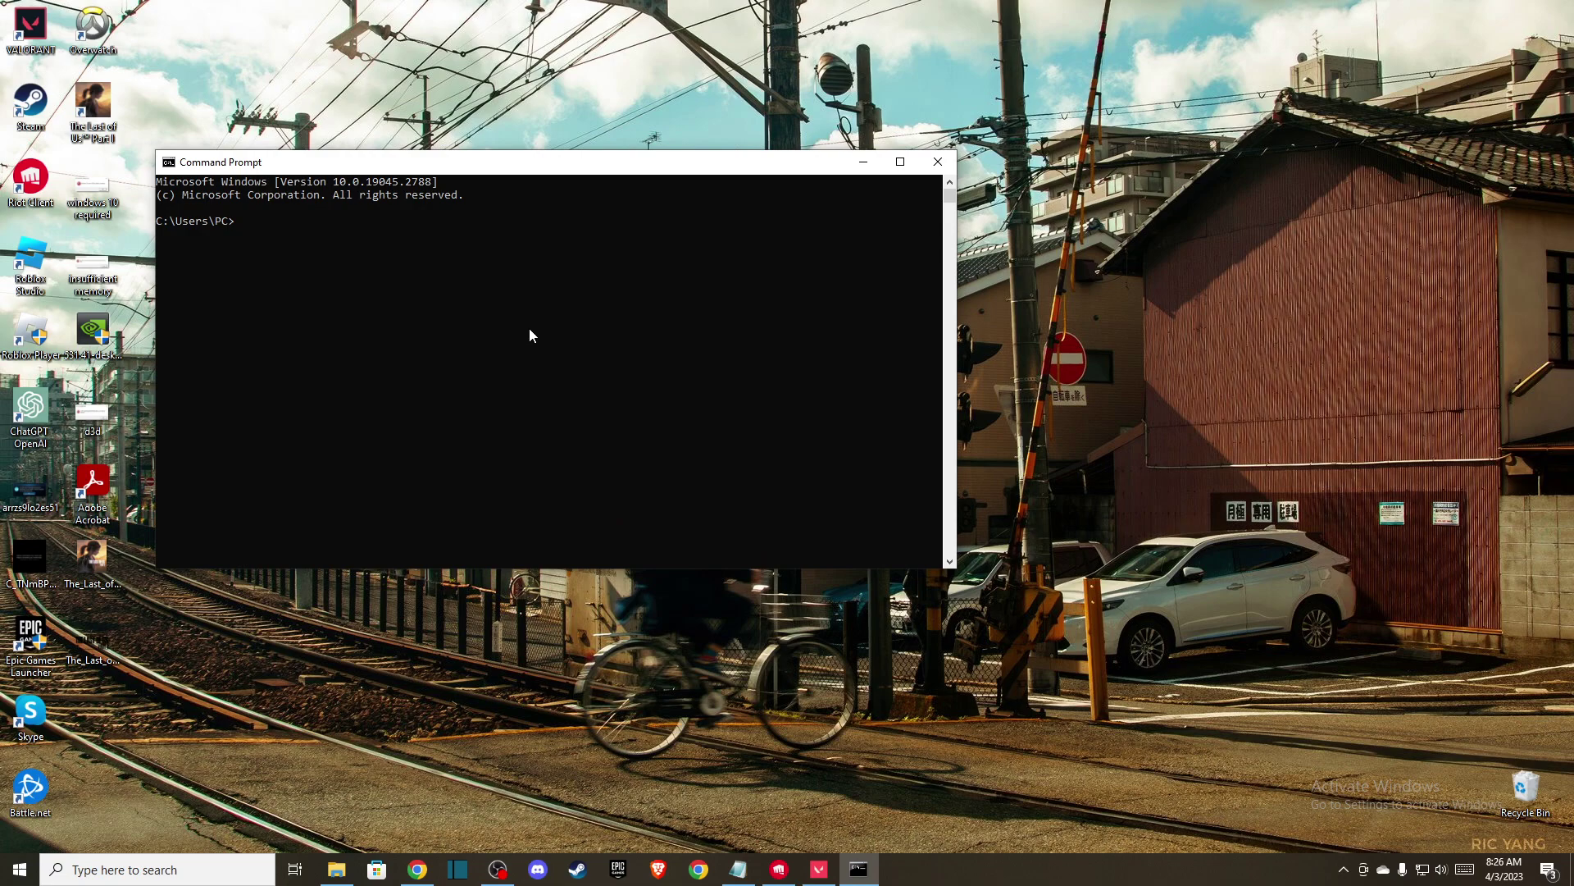
pyautogui.write('-PING')
pyautogui.press('BackSpace')
pyautogui.press('BackSpace')
pyautogui.press('BackSpace')
pyautogui.press('BackSpace')
pyautogui.press('BackSpace')
pyautogui.write('ping ggooogle.com')
pyautogui.press('Return')
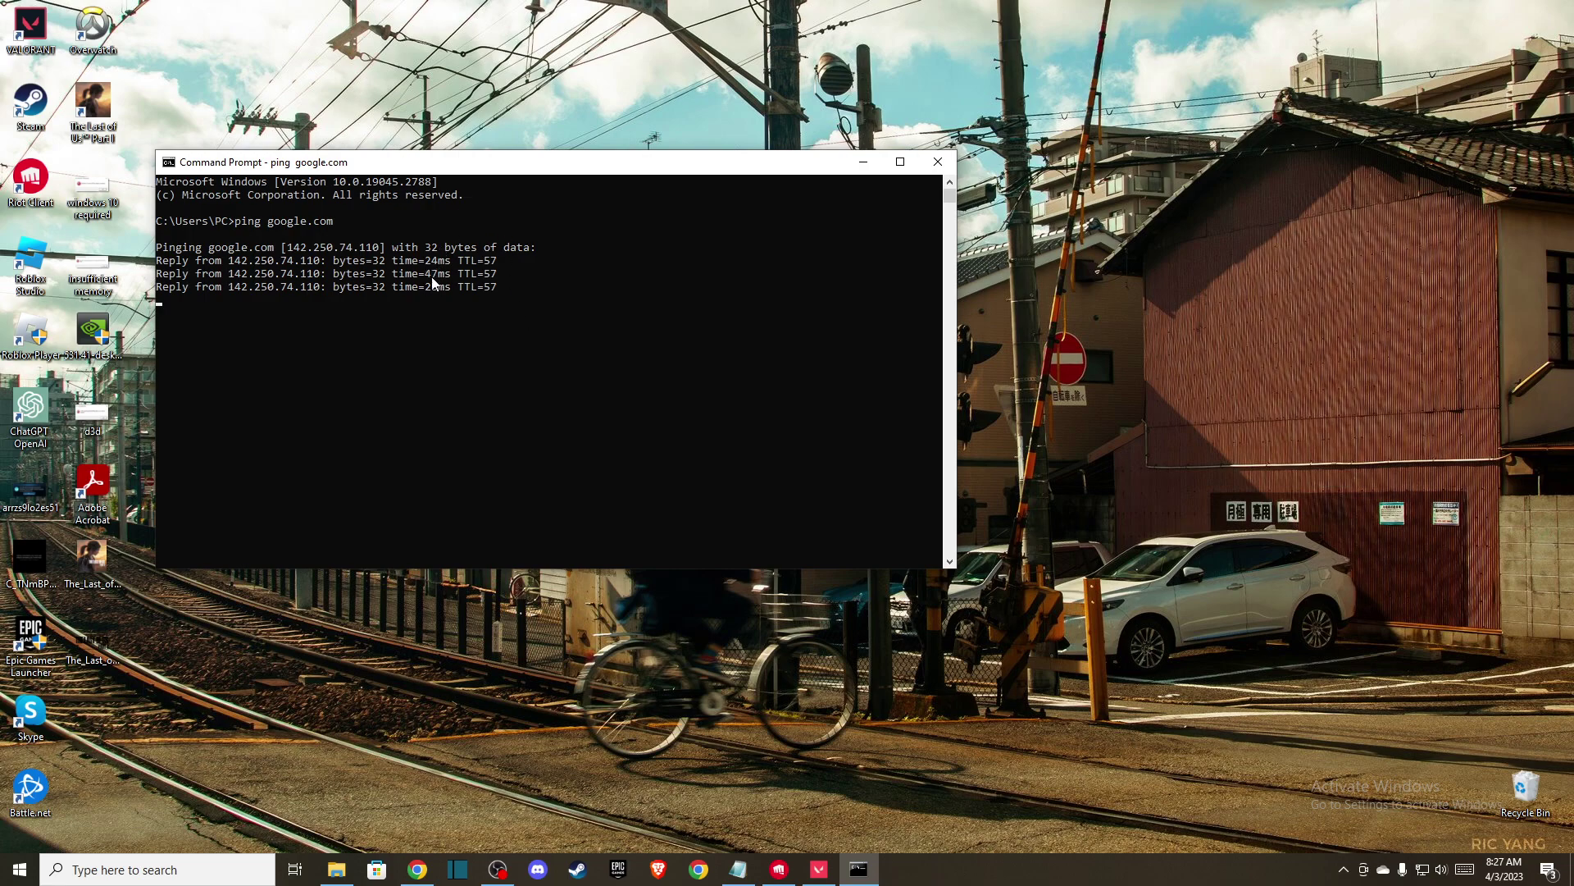
pyautogui.scroll(-3, 356, 316)
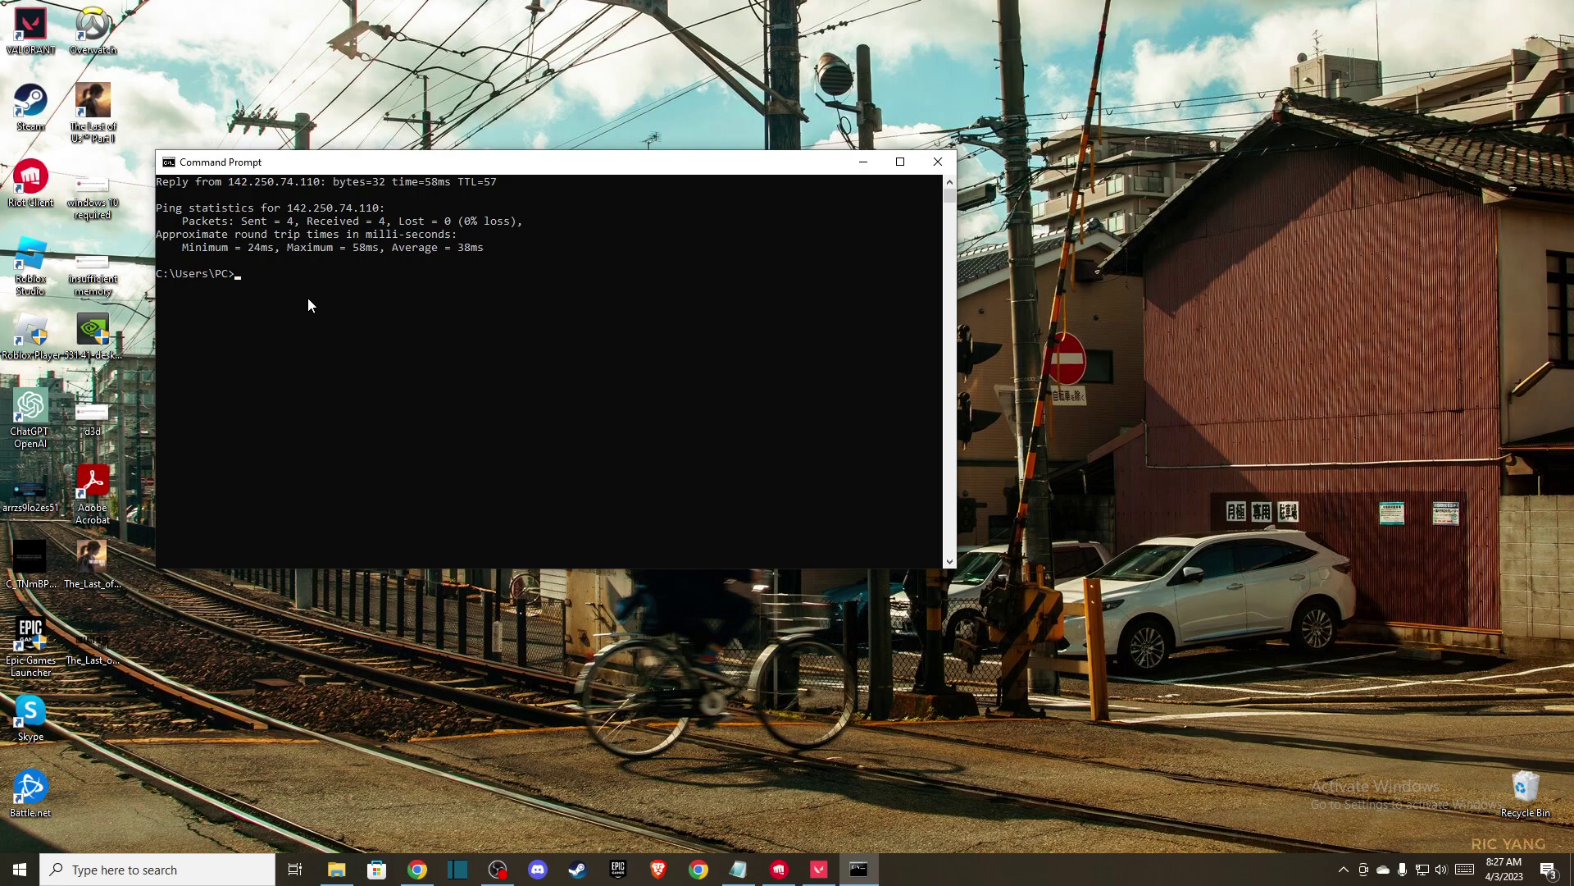
# Step: Flush the DNS resolver cache with ipconfig /flushdns and close the console
pyautogui.write('ipconfig /flushdns')
pyautogui.press('Return')
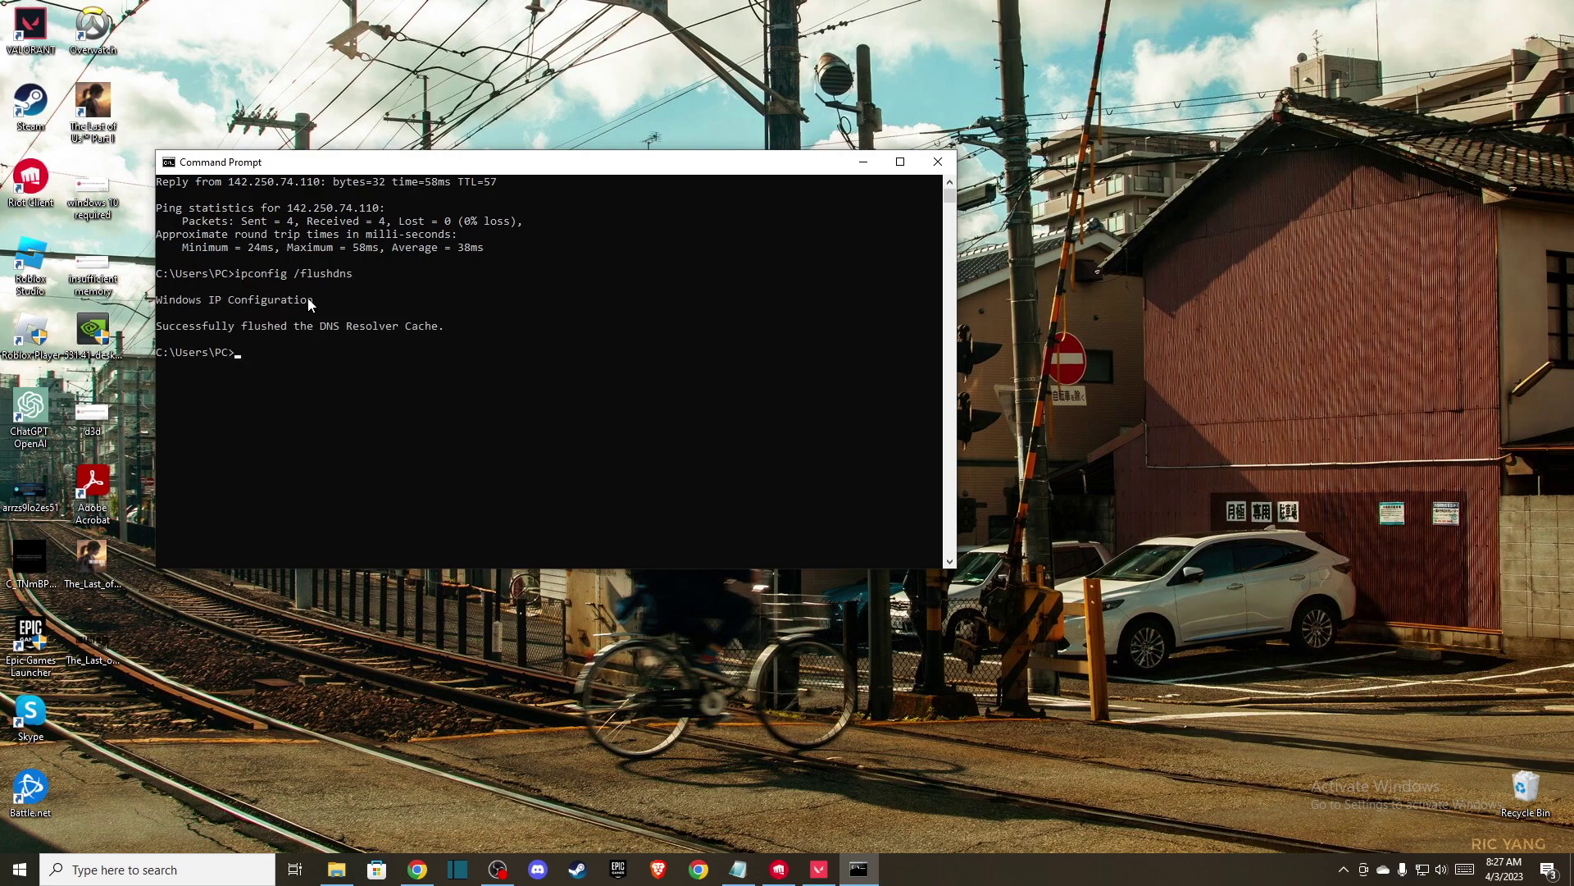
pyautogui.click(930, 167)
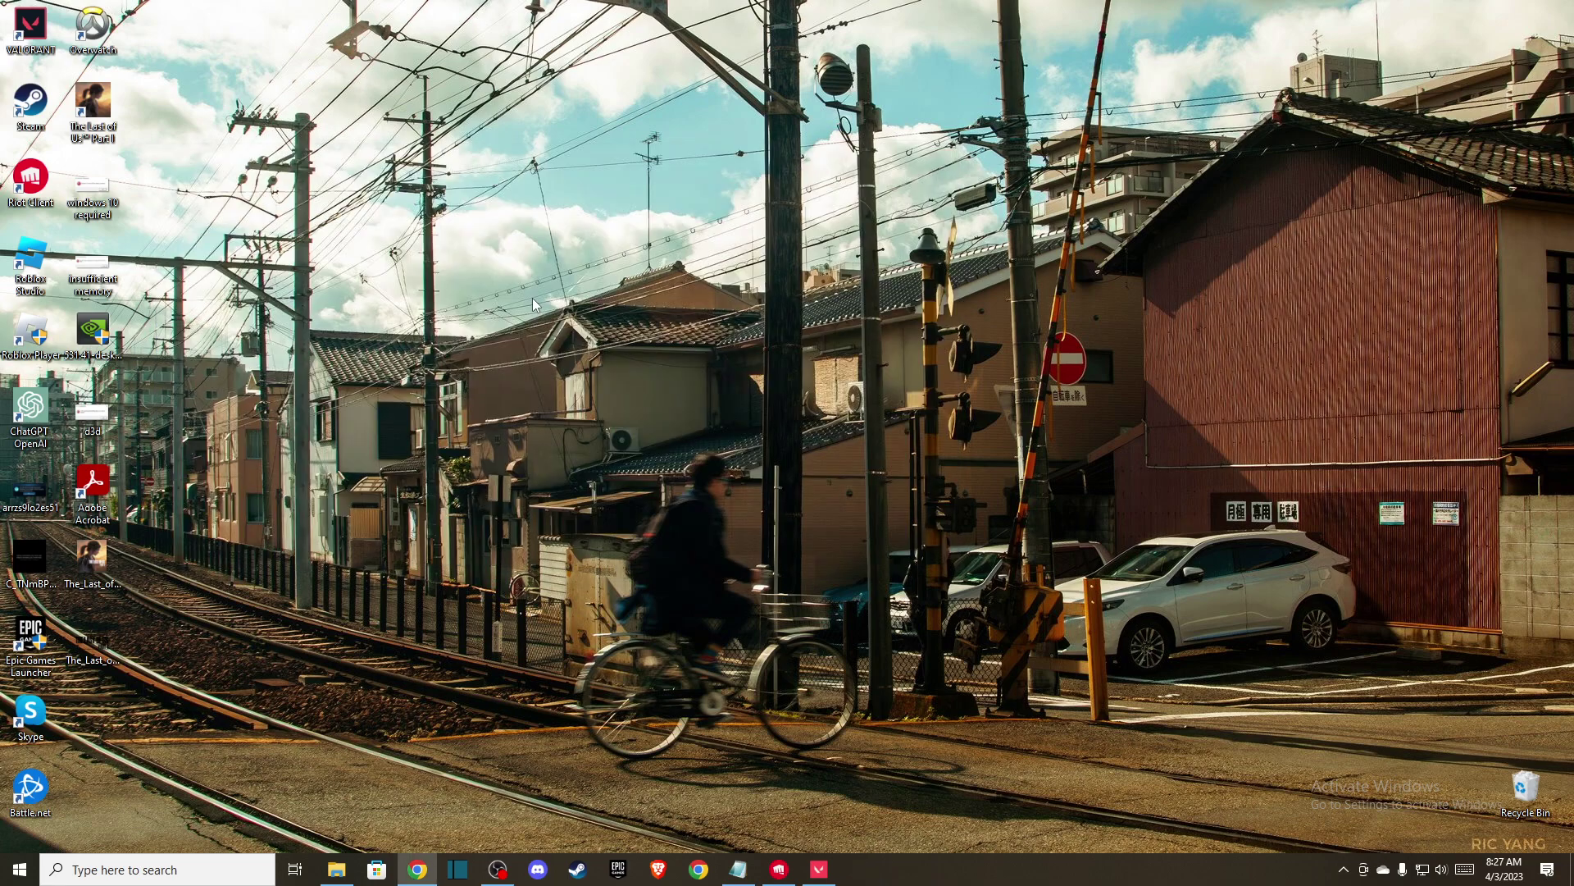
# Step: Open Task Manager from search, switch to the Performance tab's CPU view, and launch Resource Monitor
pyautogui.click(156, 869)
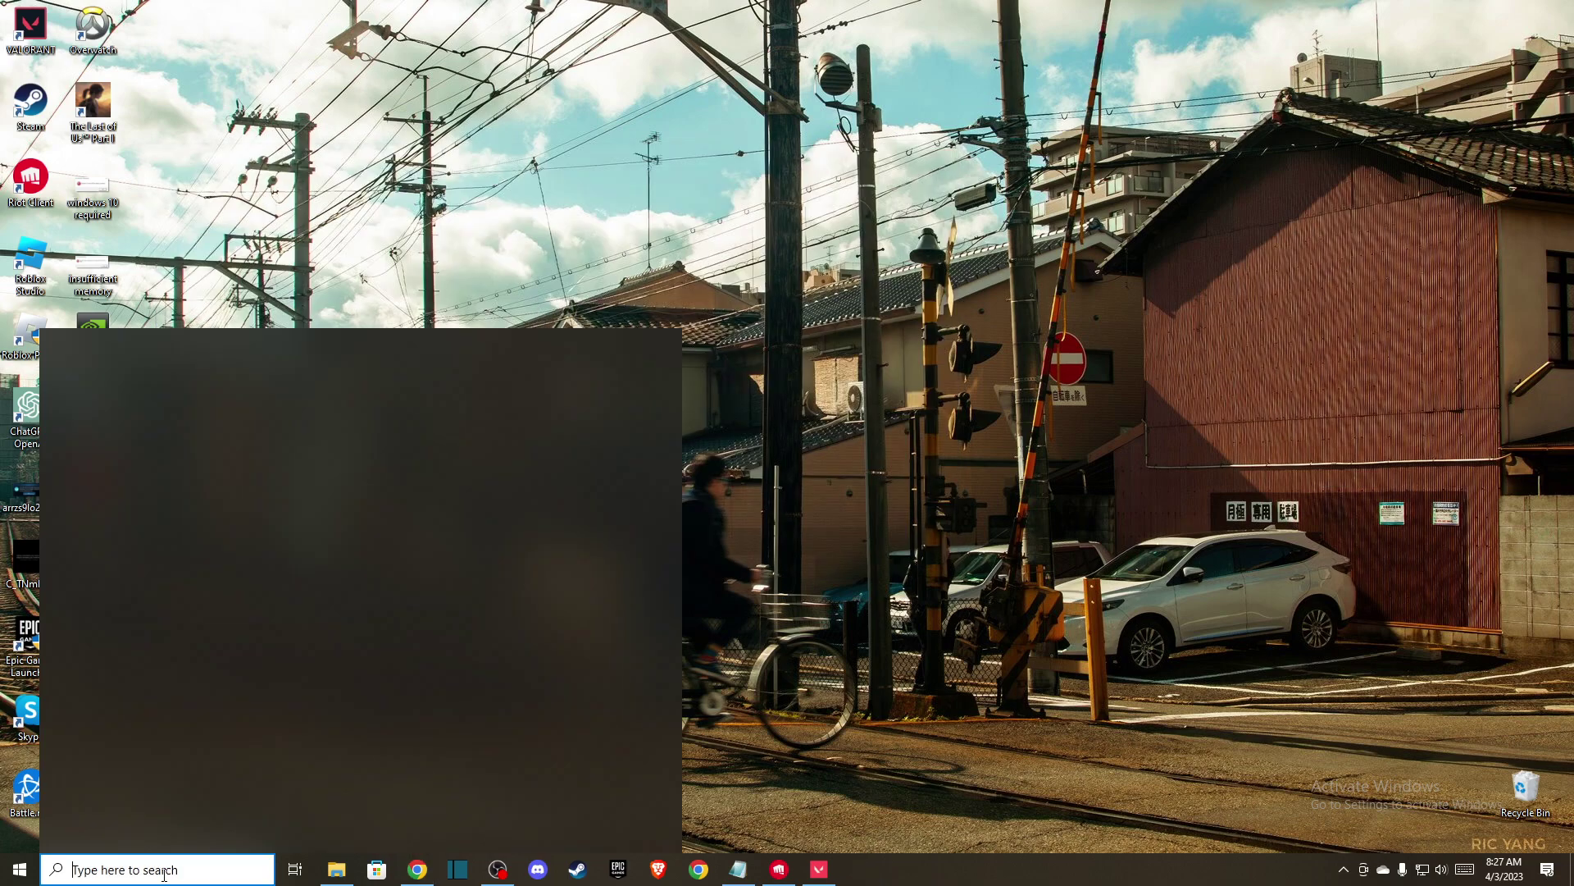
pyautogui.write('task m')
pyautogui.click(188, 440)
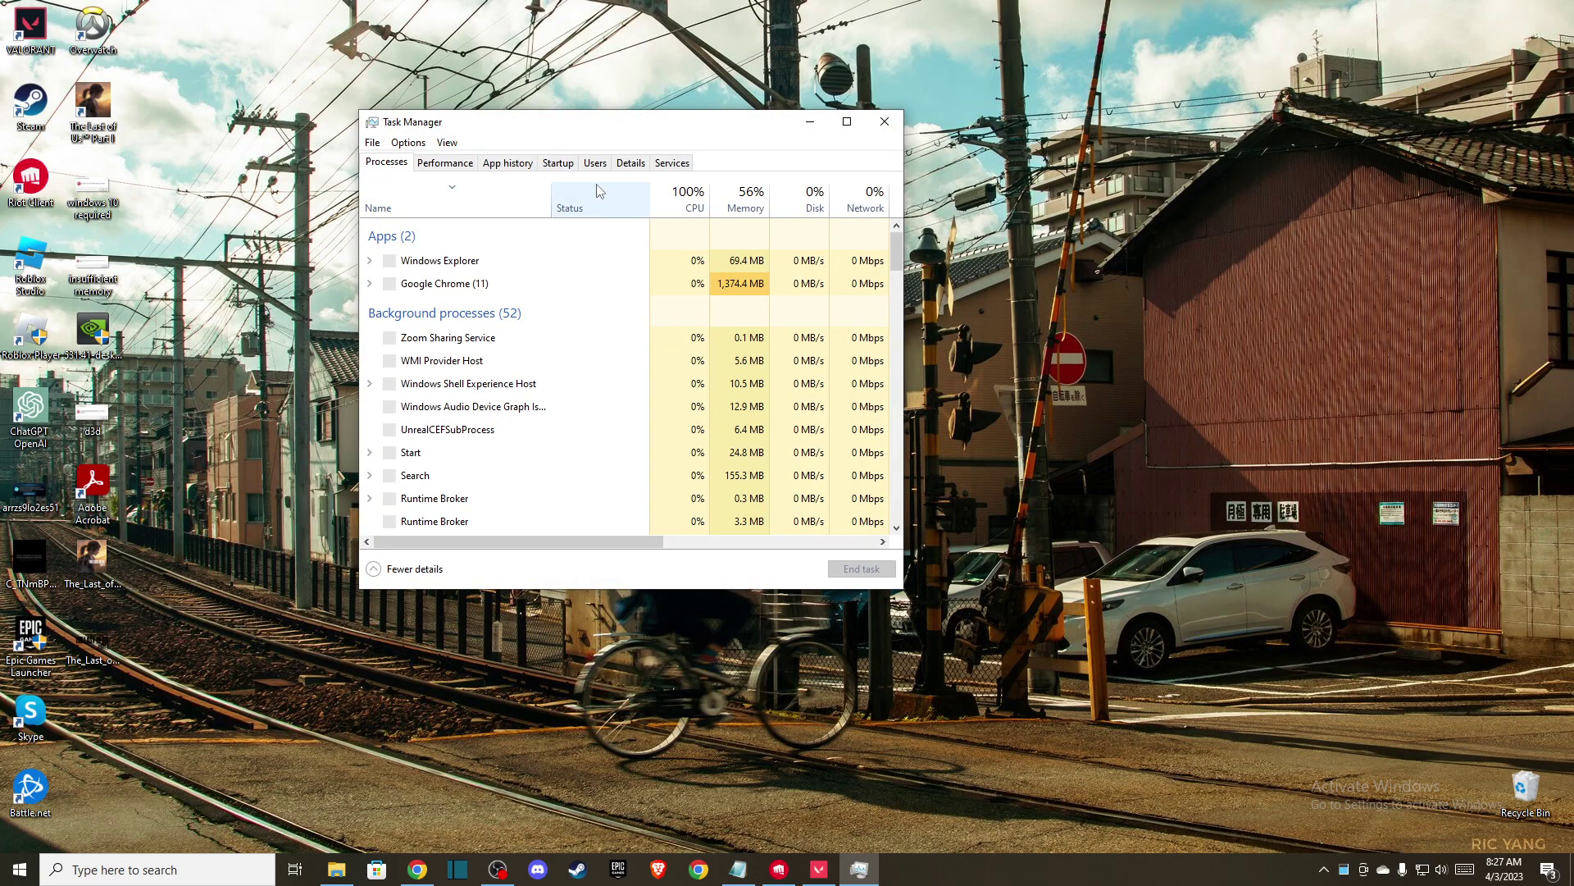
pyautogui.click(443, 163)
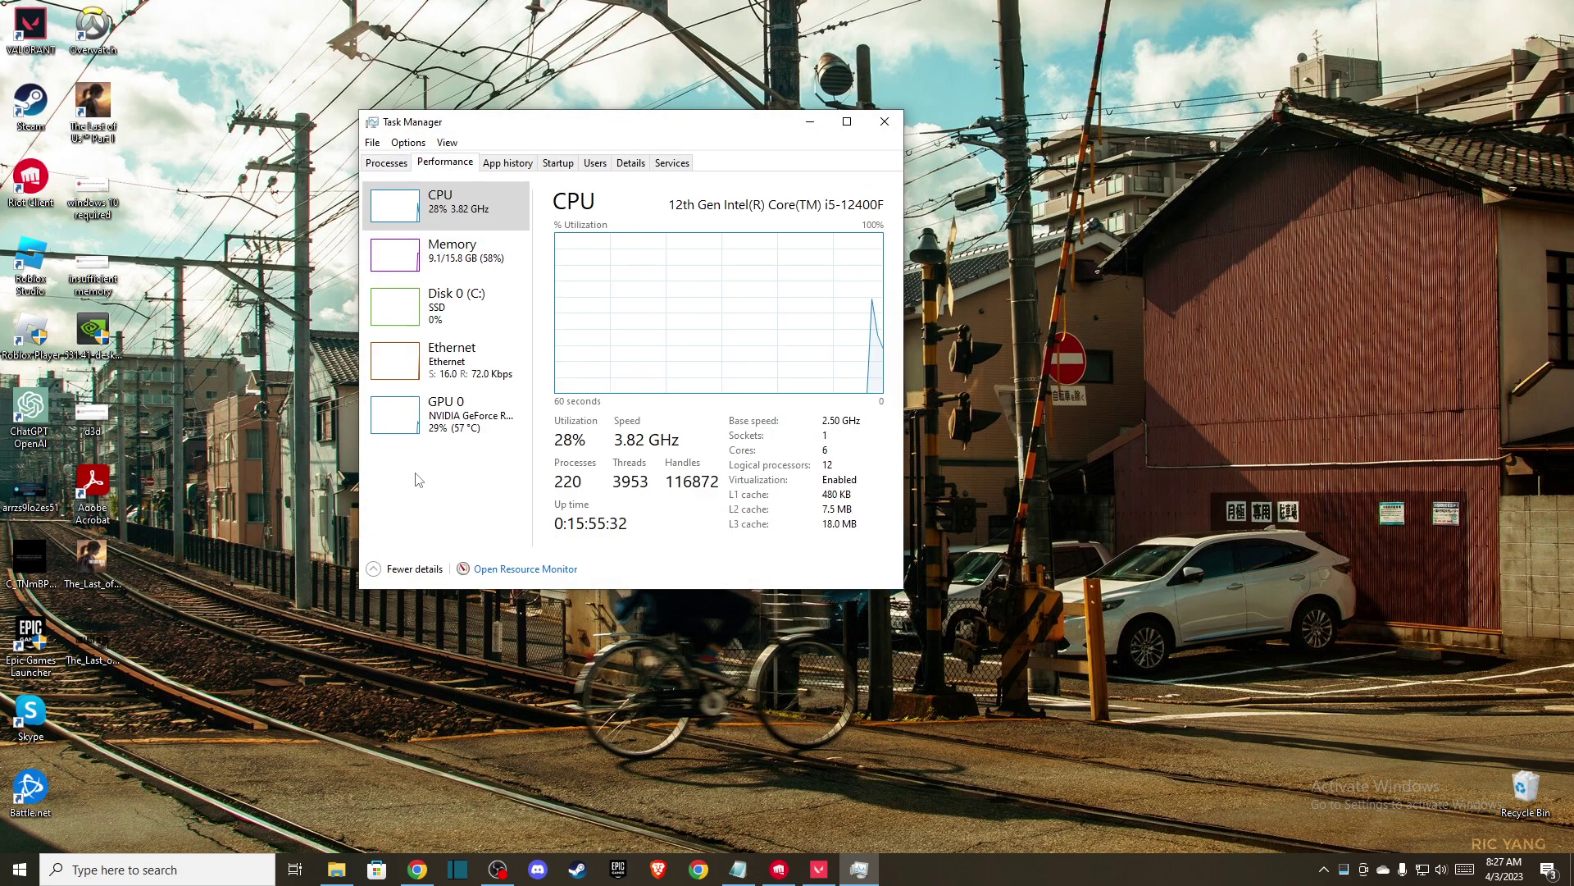
pyautogui.click(504, 570)
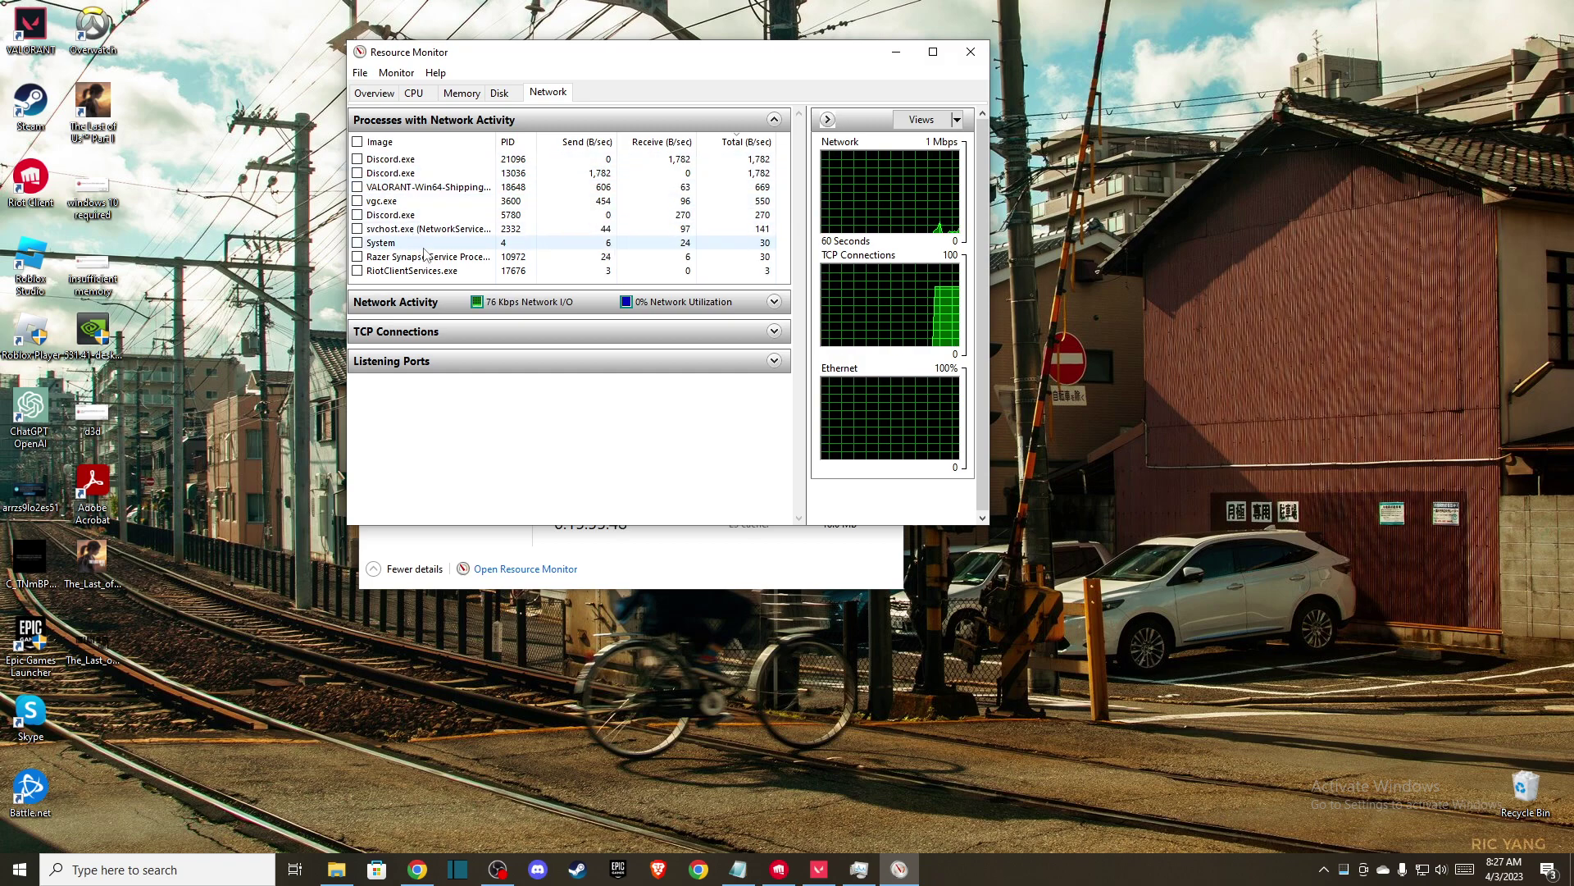
# Step: Scan the Network tab's process list and check Discord.exe's actions without ending it
pyautogui.scroll(-1, 430, 217)
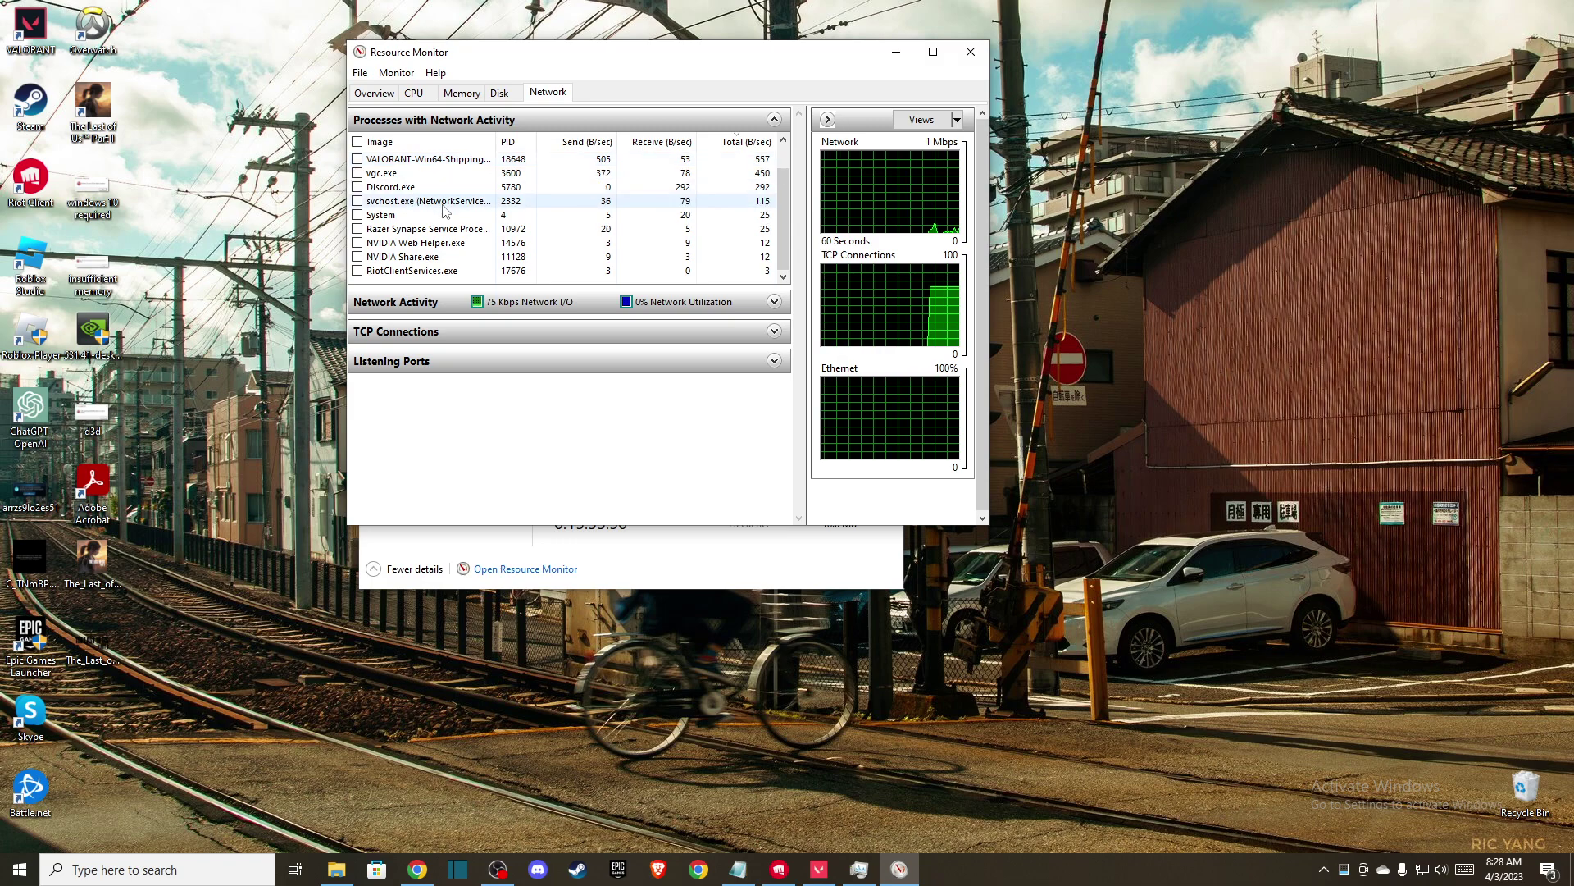
pyautogui.scroll(1, 525, 191)
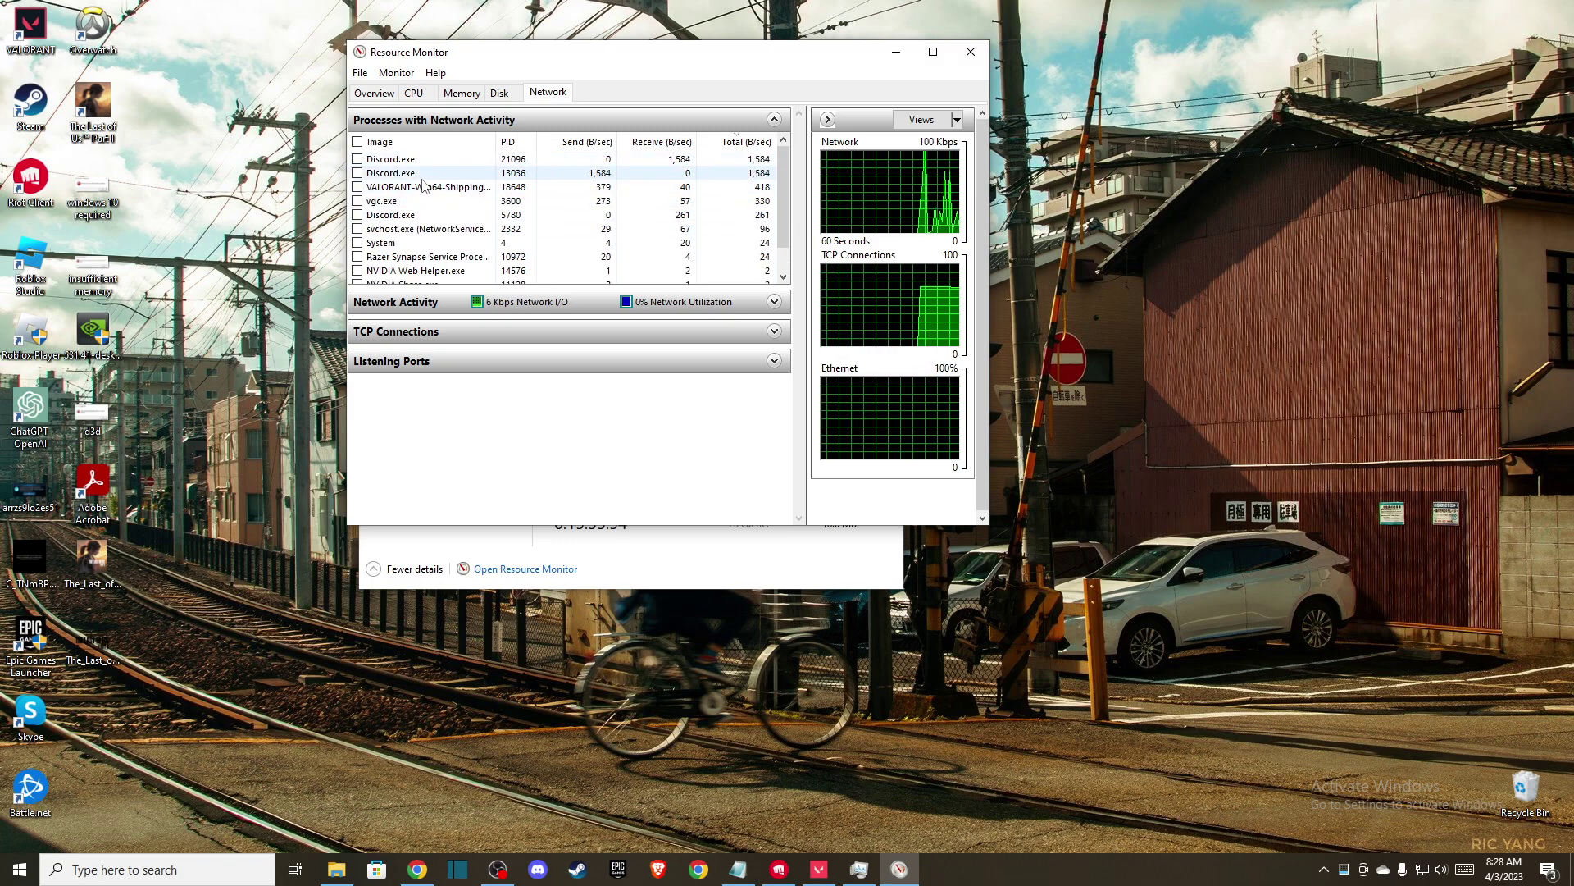
pyautogui.scroll(-1, 424, 184)
pyautogui.scroll(1, 414, 181)
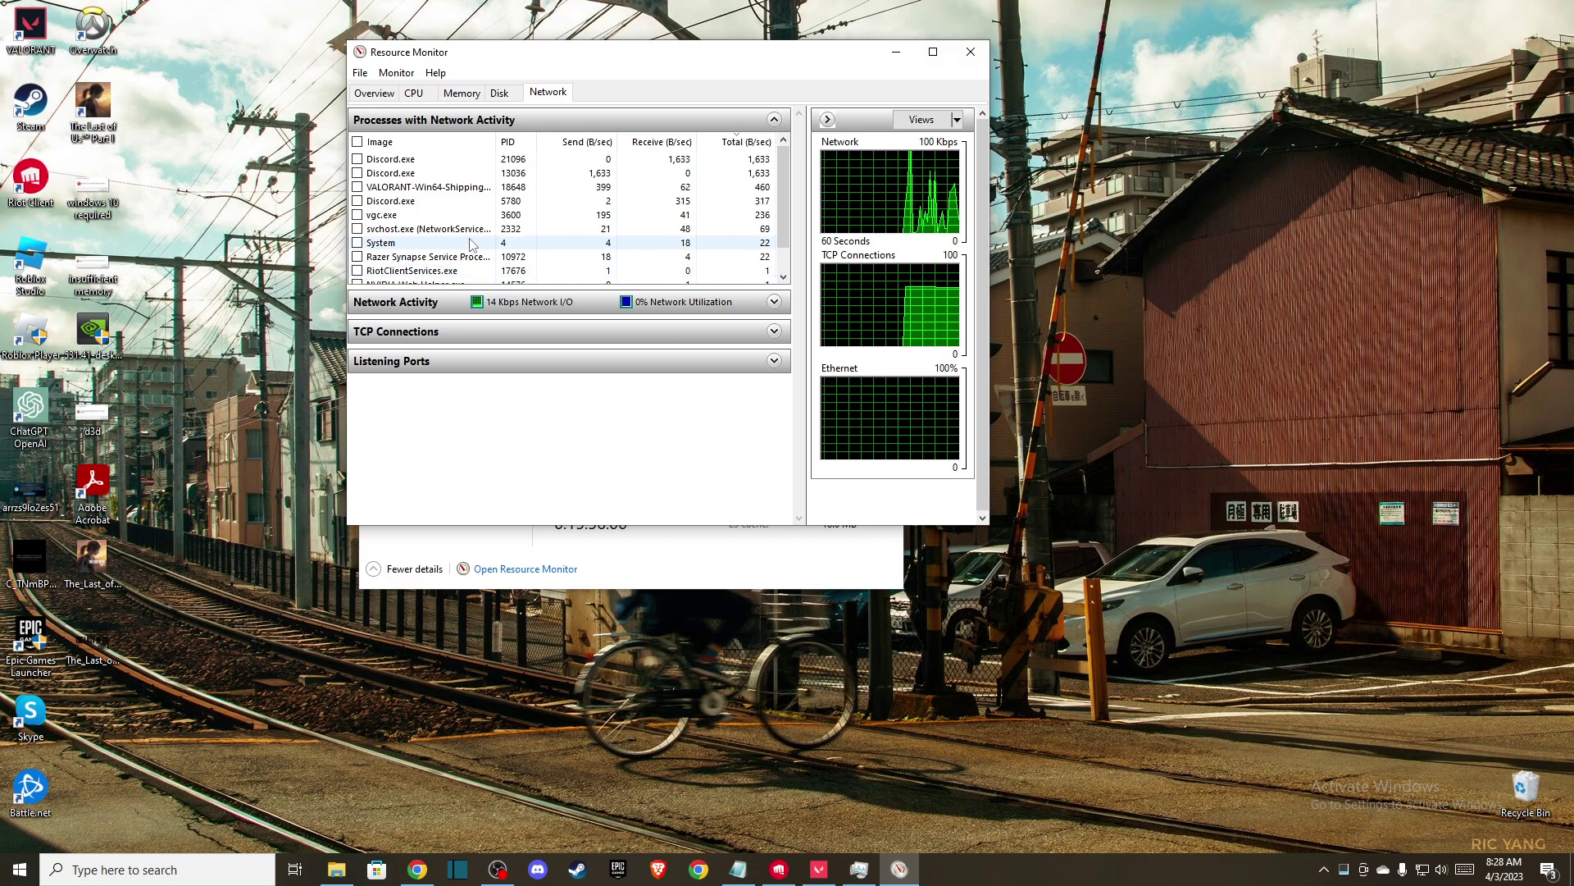
pyautogui.rightClick(390, 161)
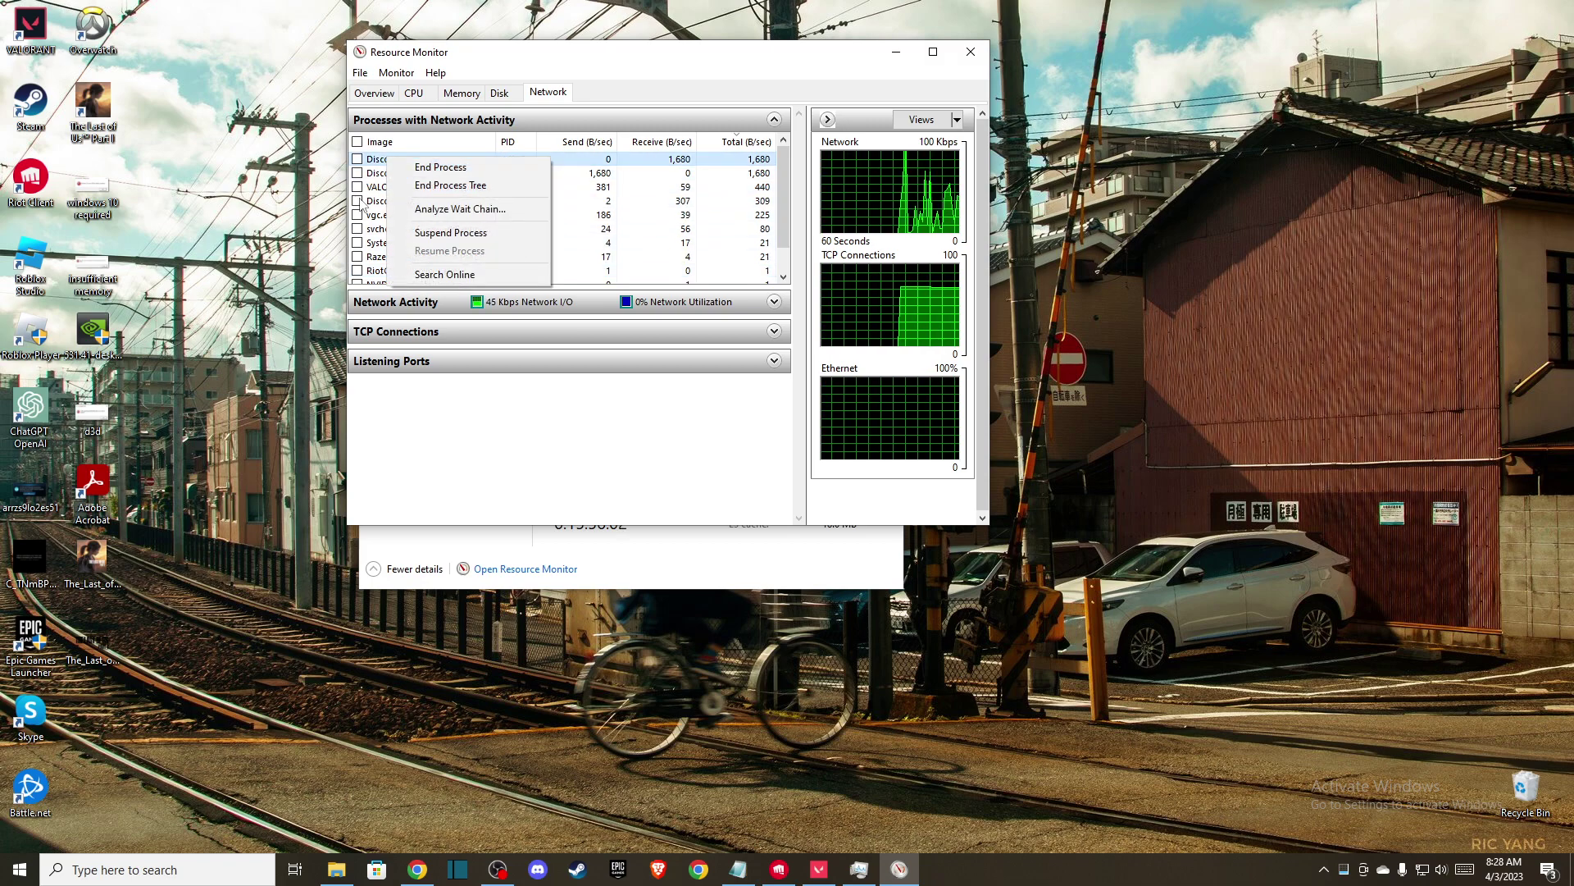
pyautogui.press('Escape')
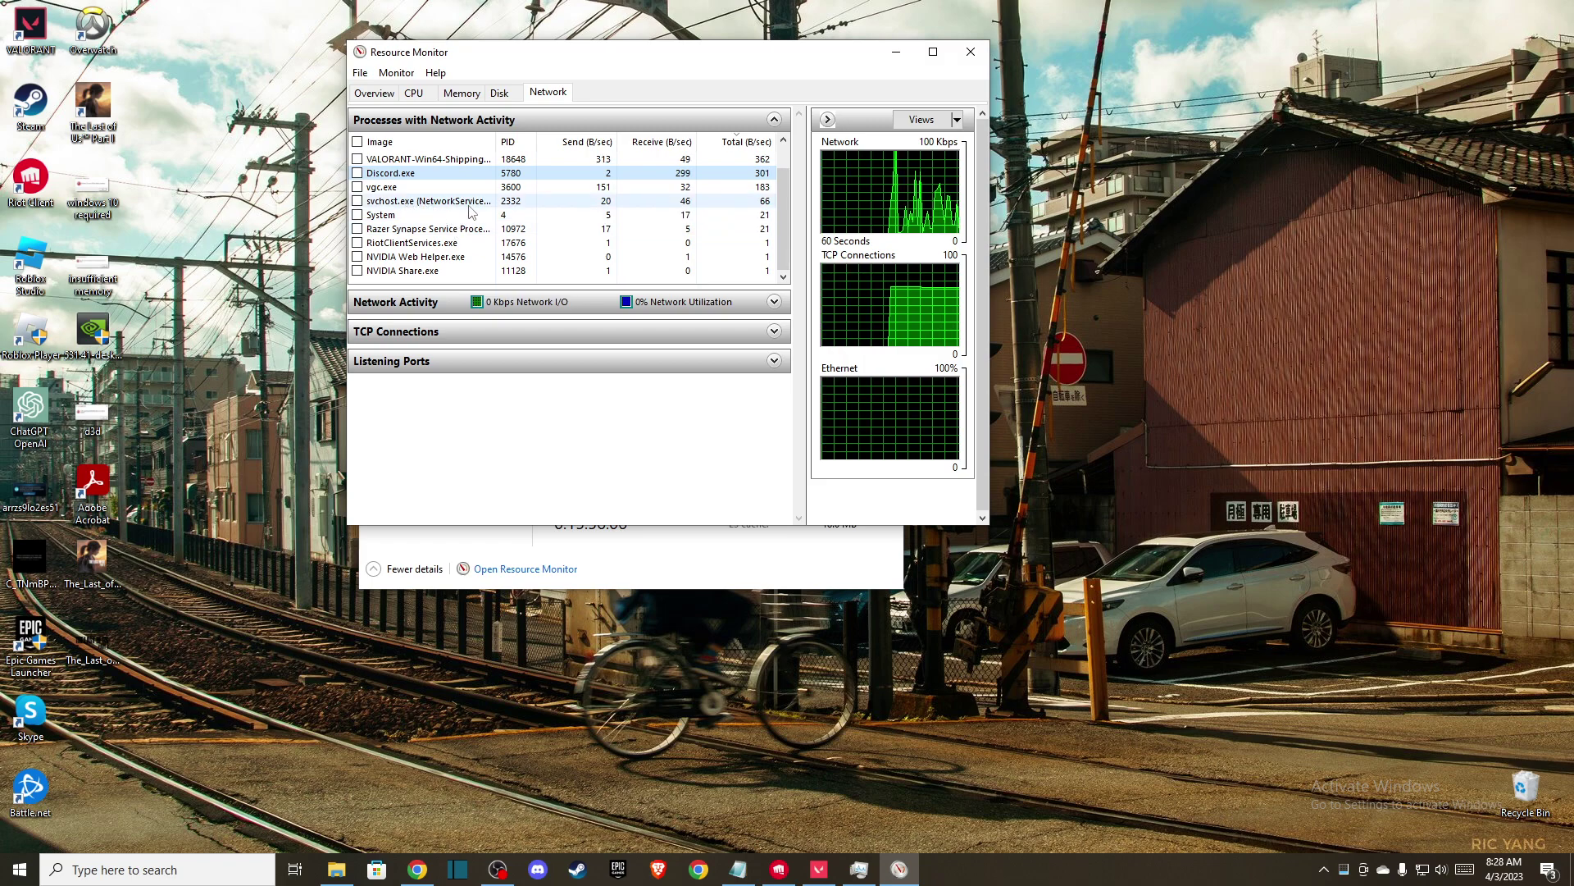
# Step: Select svchost.exe, recheck Discord.exe's options without changes, then close Resource Monitor
pyautogui.click(425, 202)
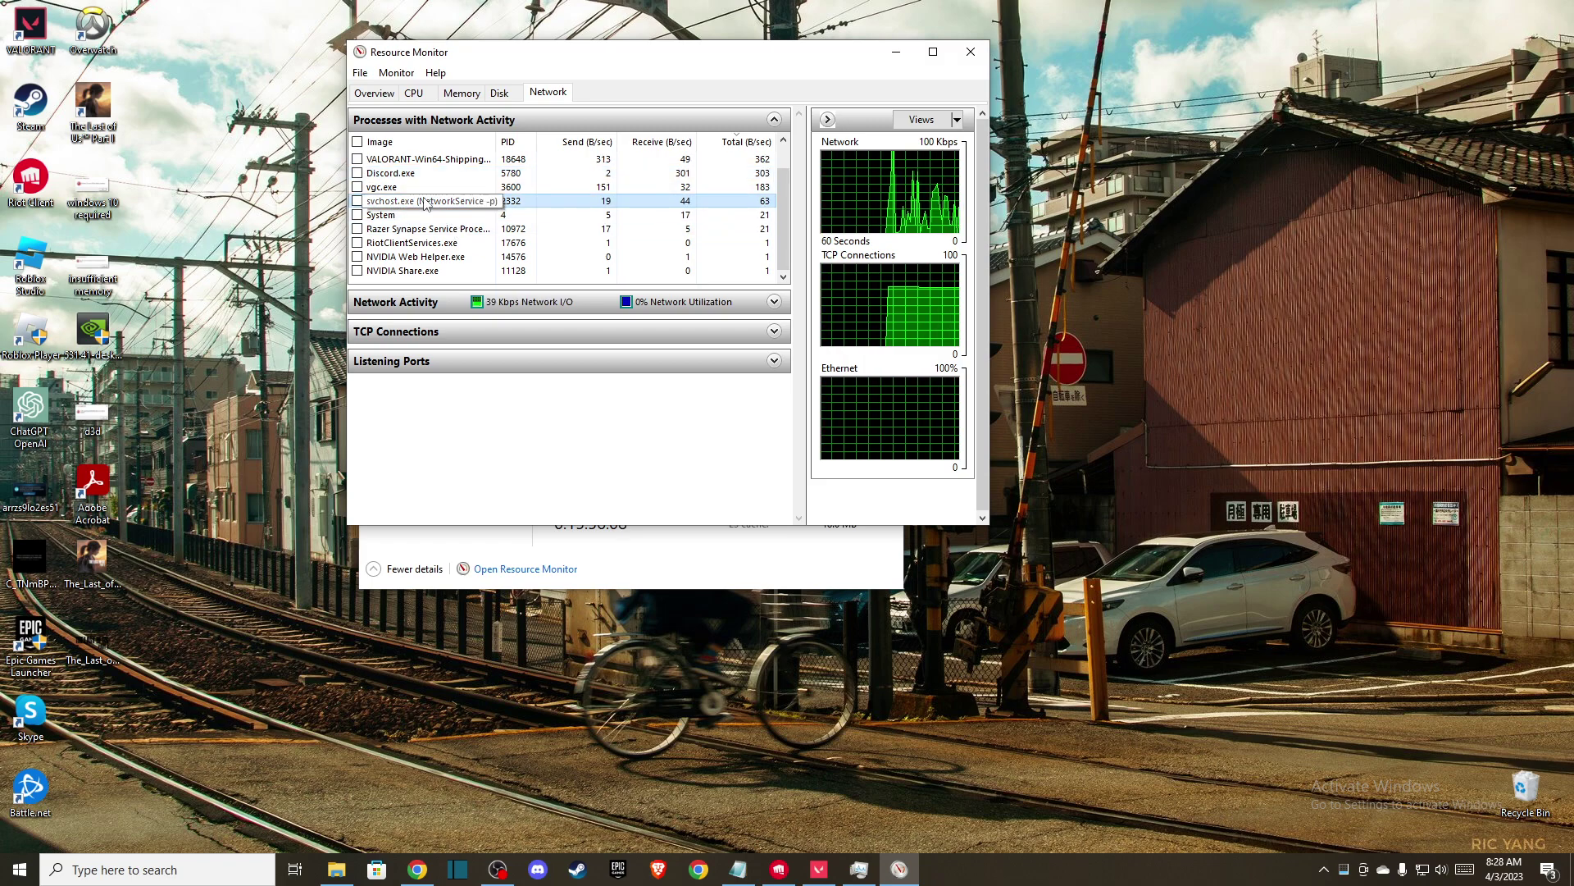
pyautogui.rightClick(399, 173)
pyautogui.press('Escape')
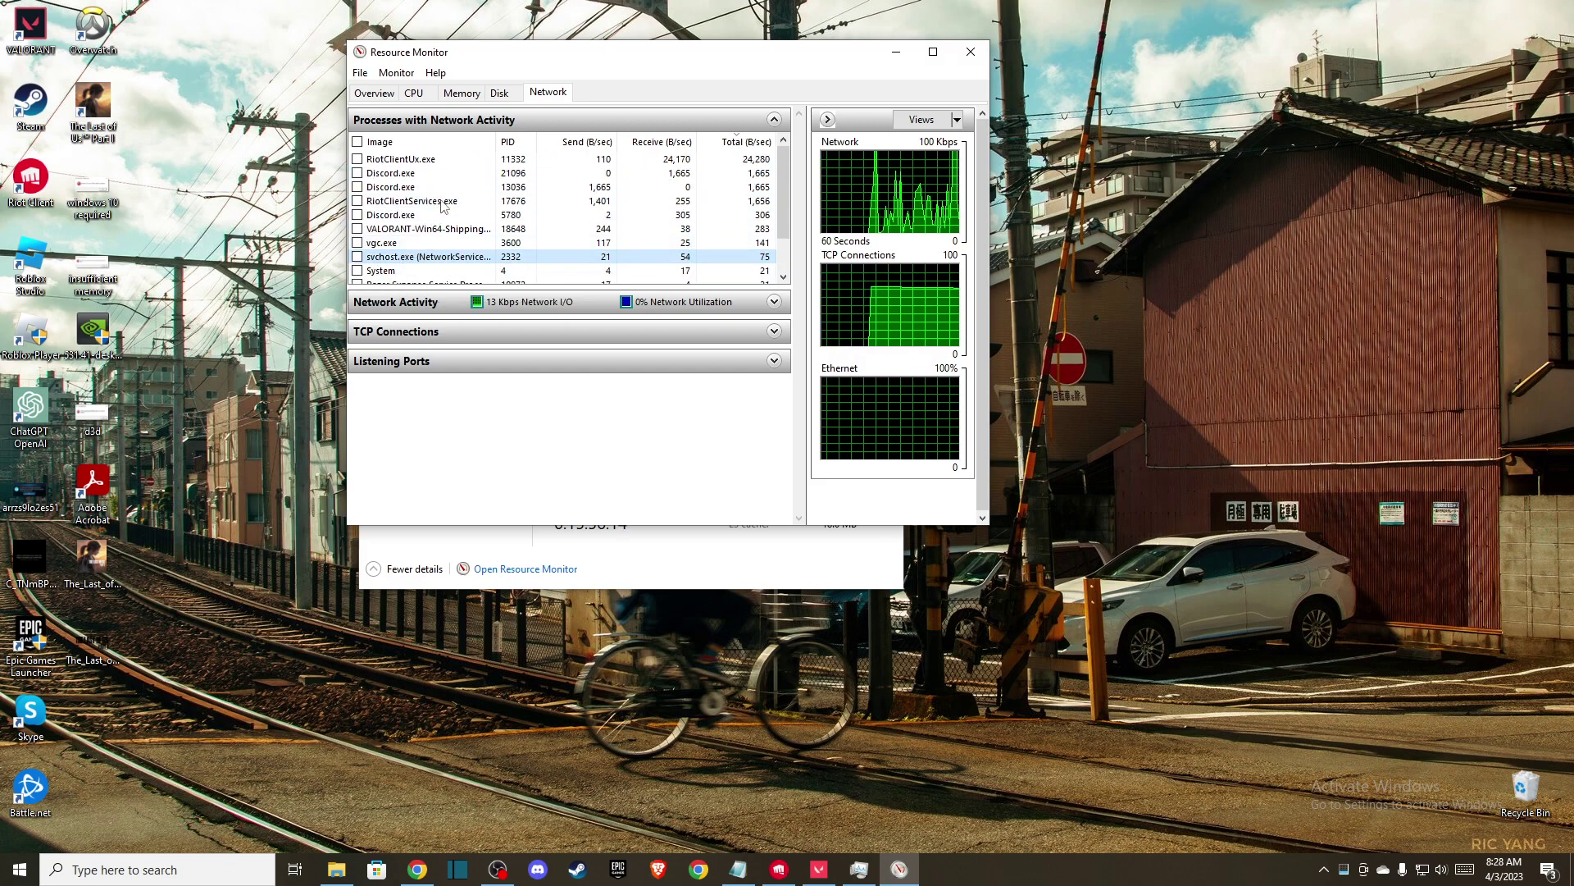
pyautogui.scroll(-1, 441, 230)
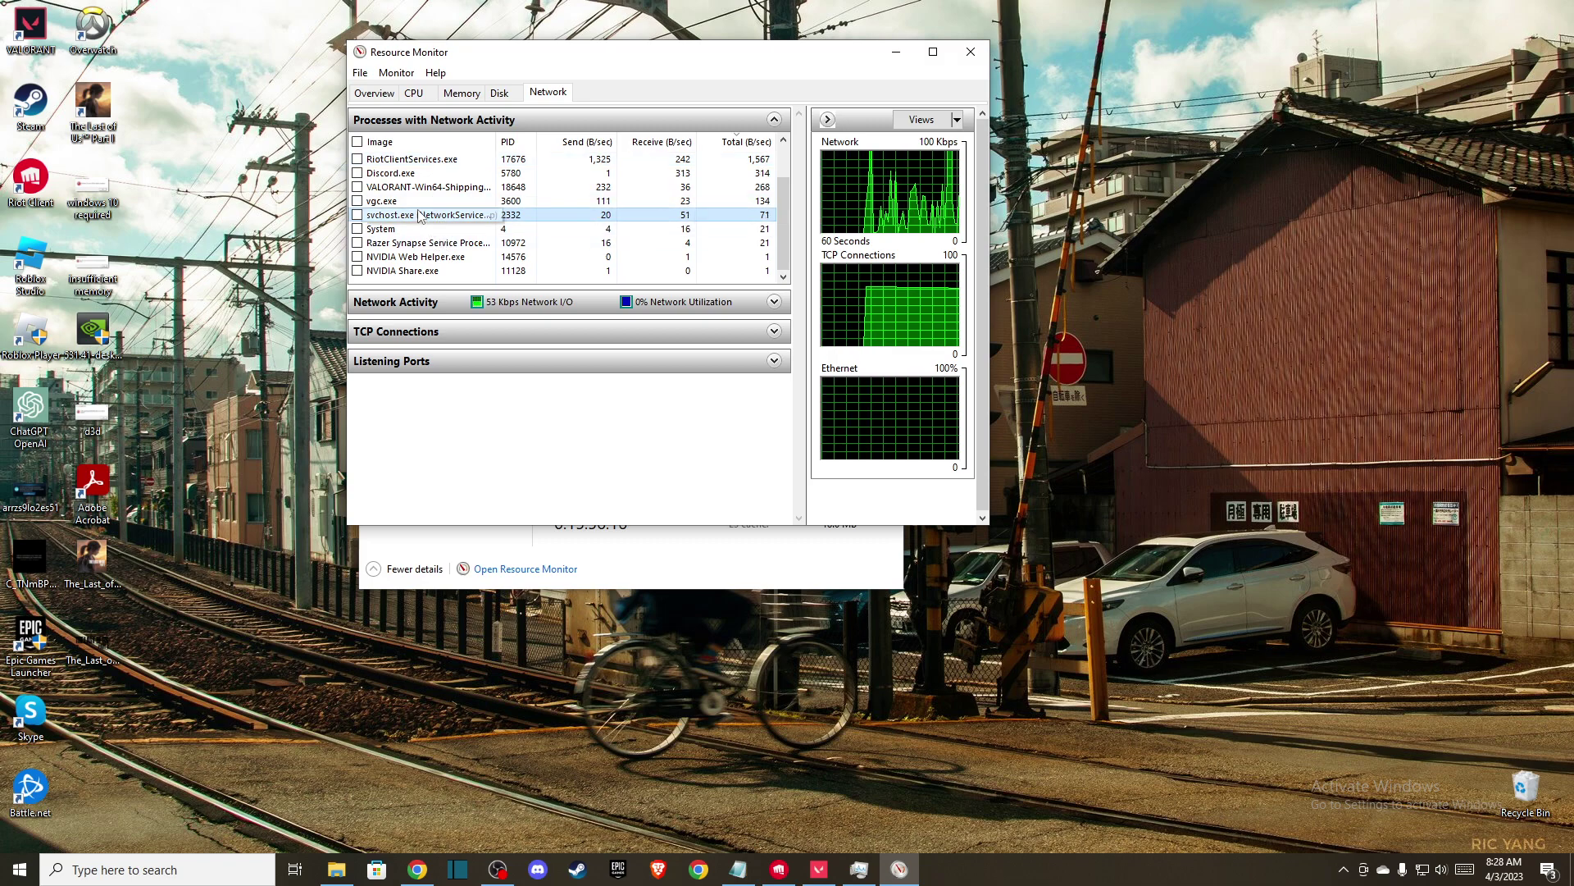
pyautogui.scroll(1, 625, 205)
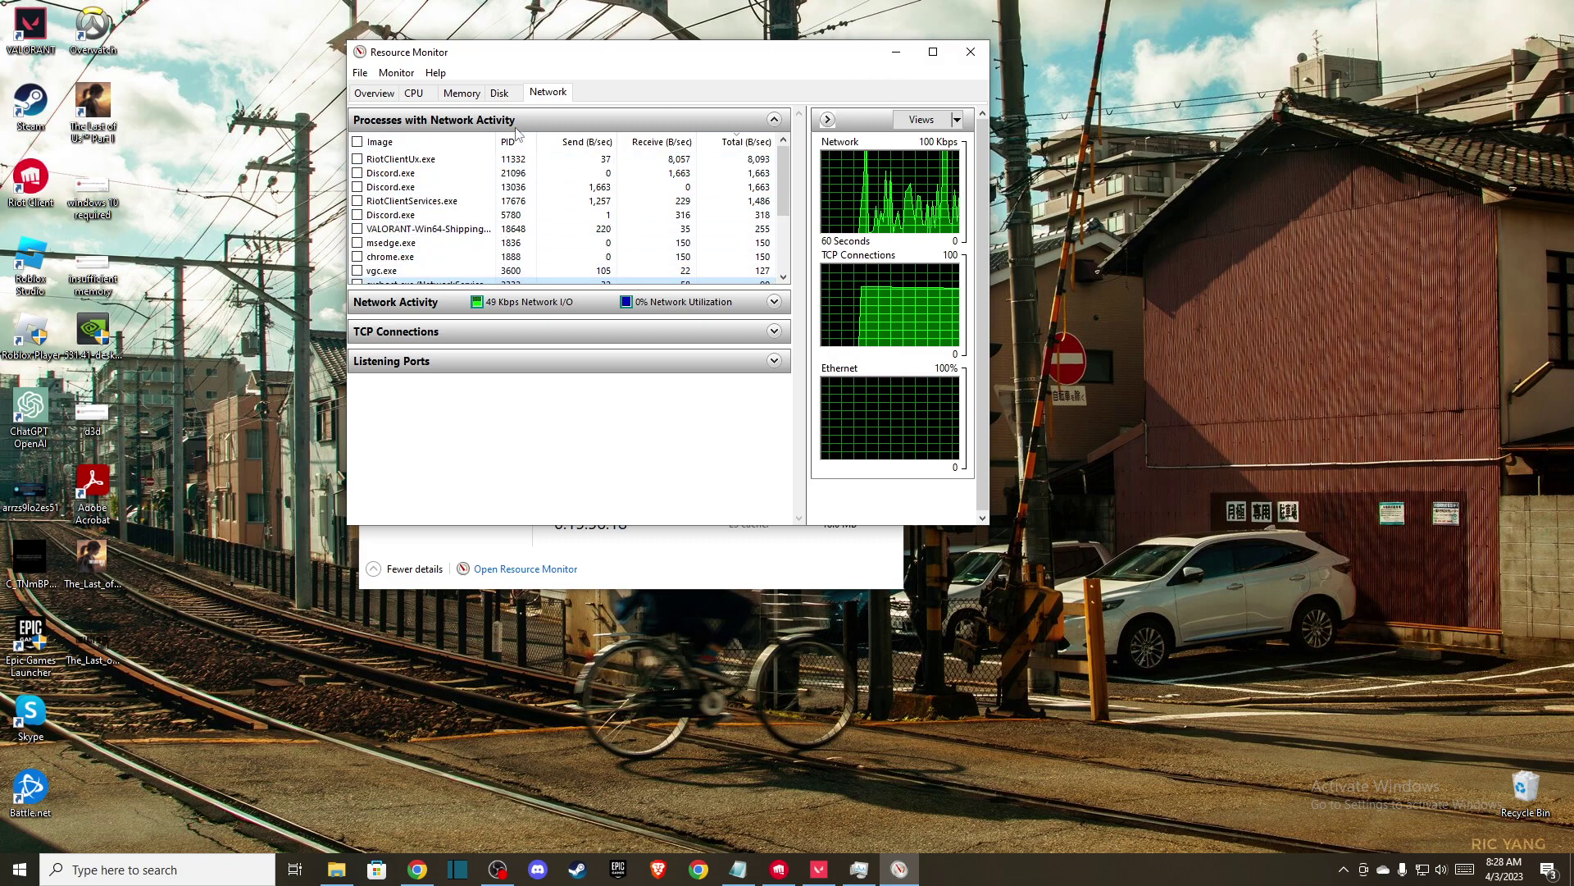
pyautogui.click(971, 52)
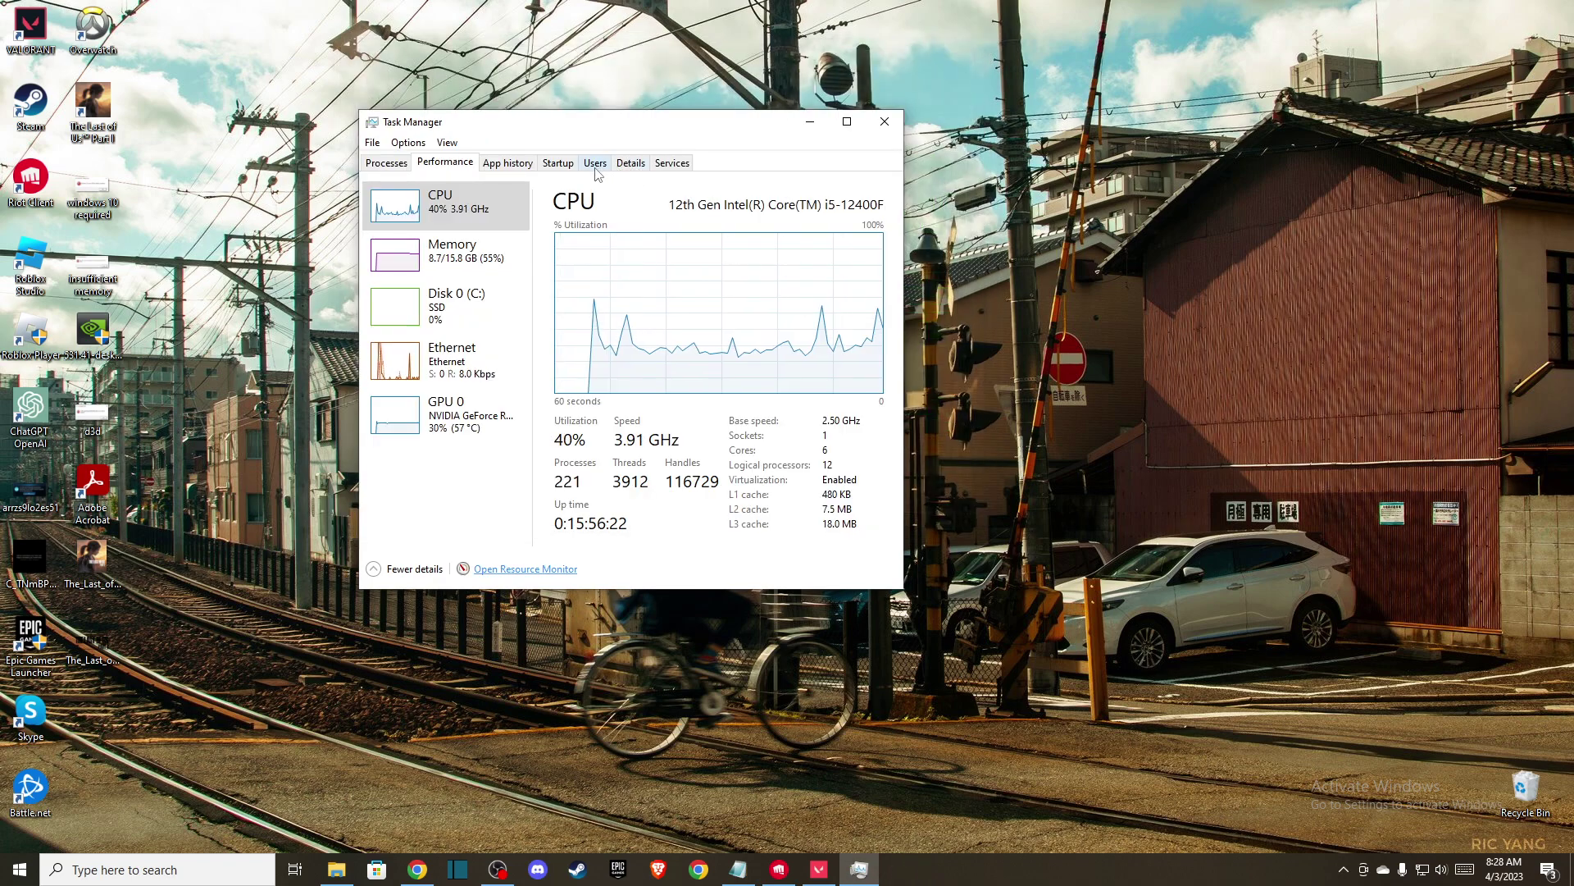
# Step: Review the Startup apps, checking Skype and Spotify options unchanged, then close Task Manager and open search
pyautogui.click(559, 164)
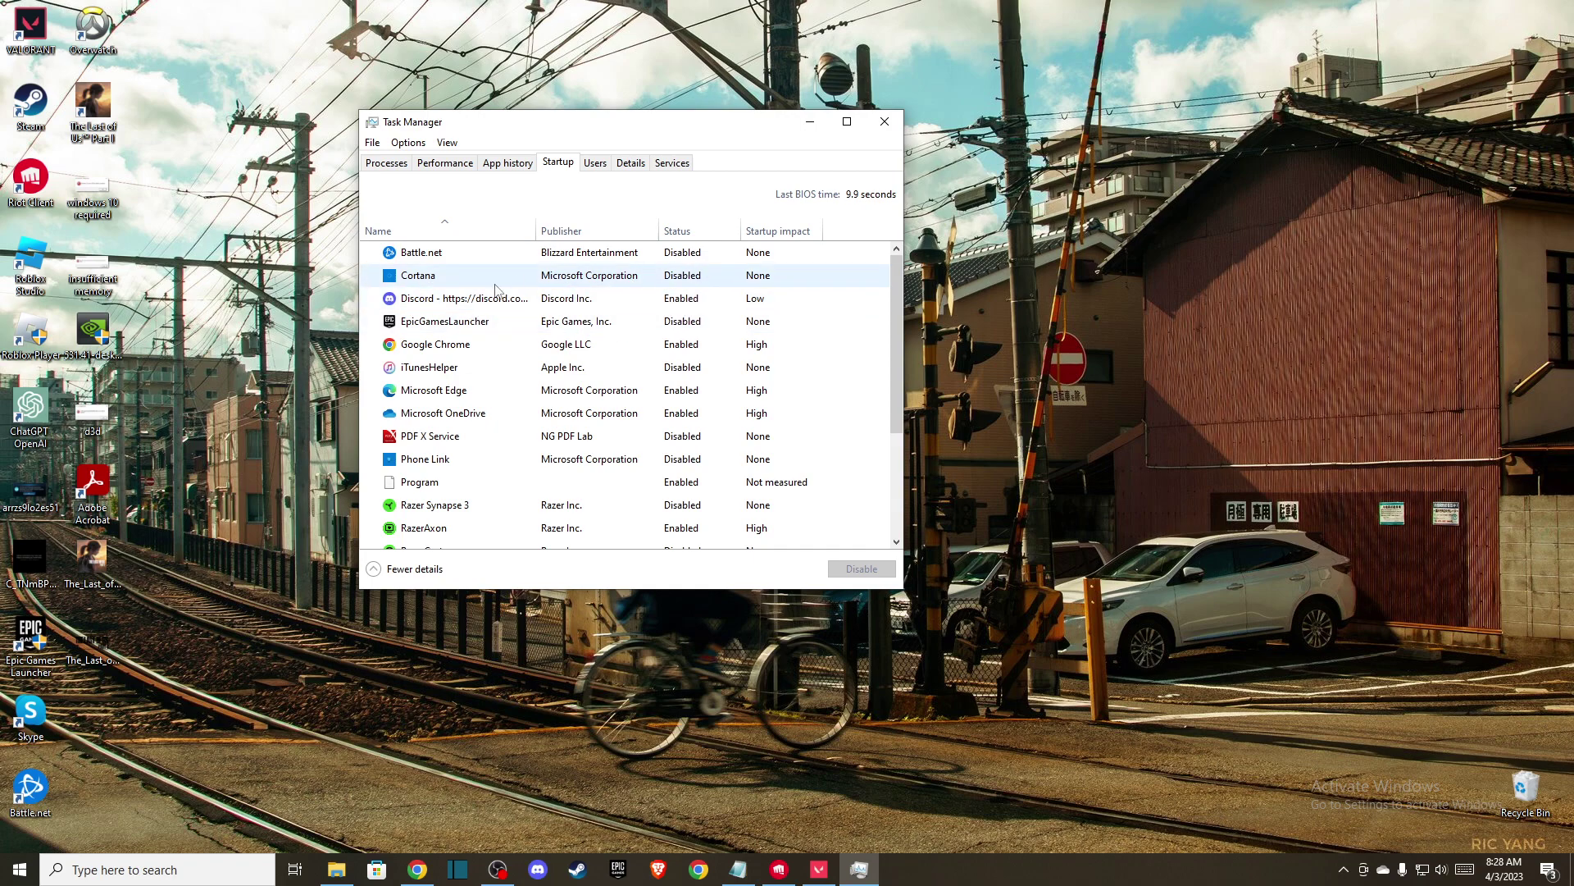
pyautogui.scroll(-3, 501, 287)
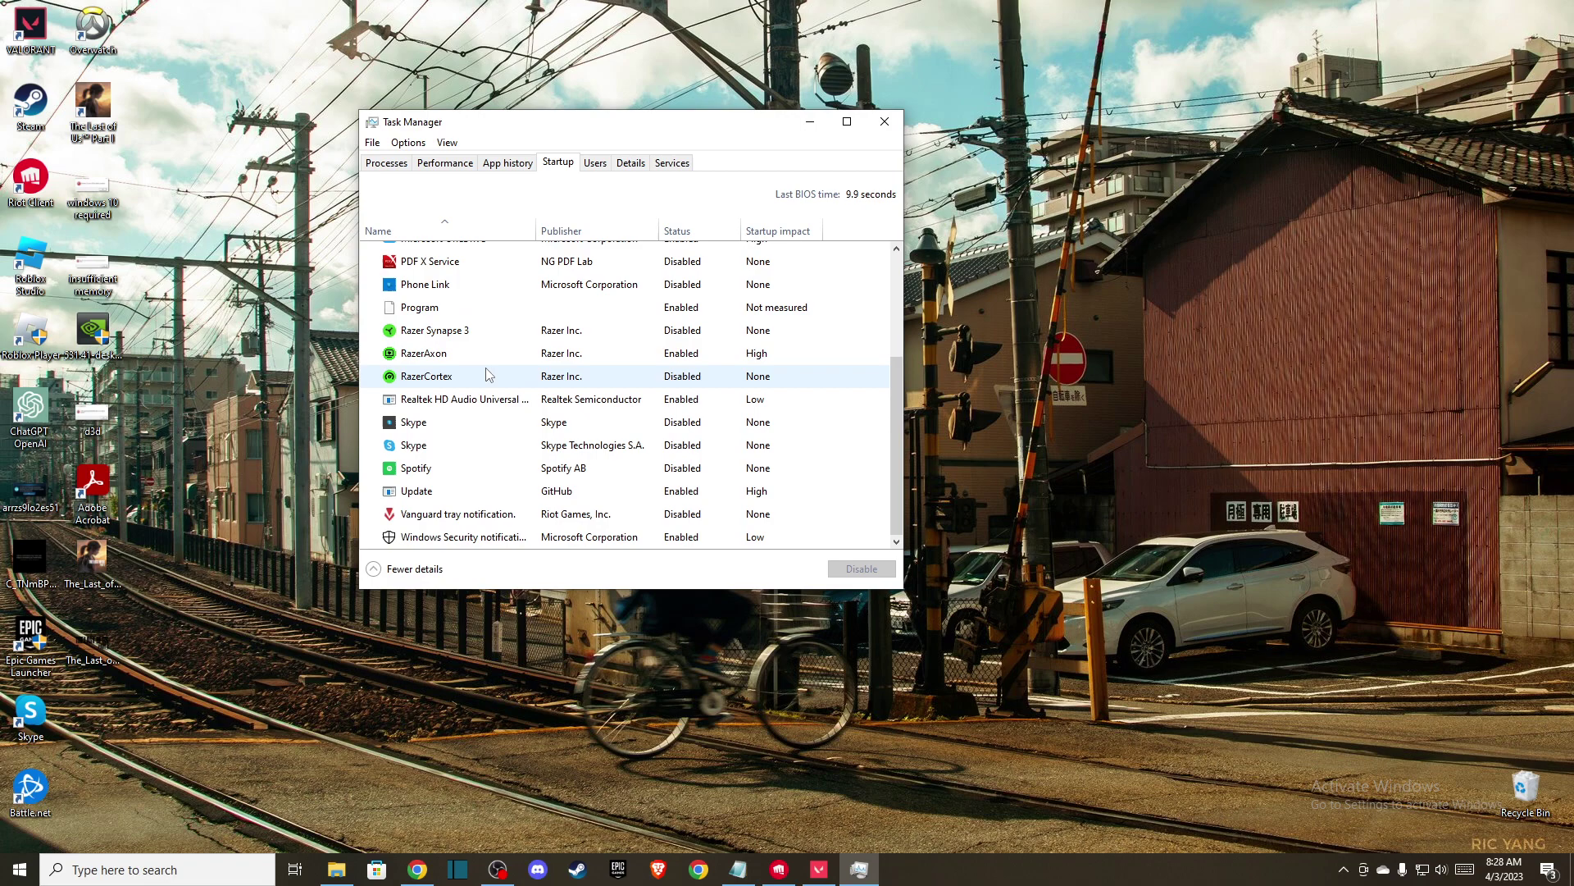
pyautogui.rightClick(418, 450)
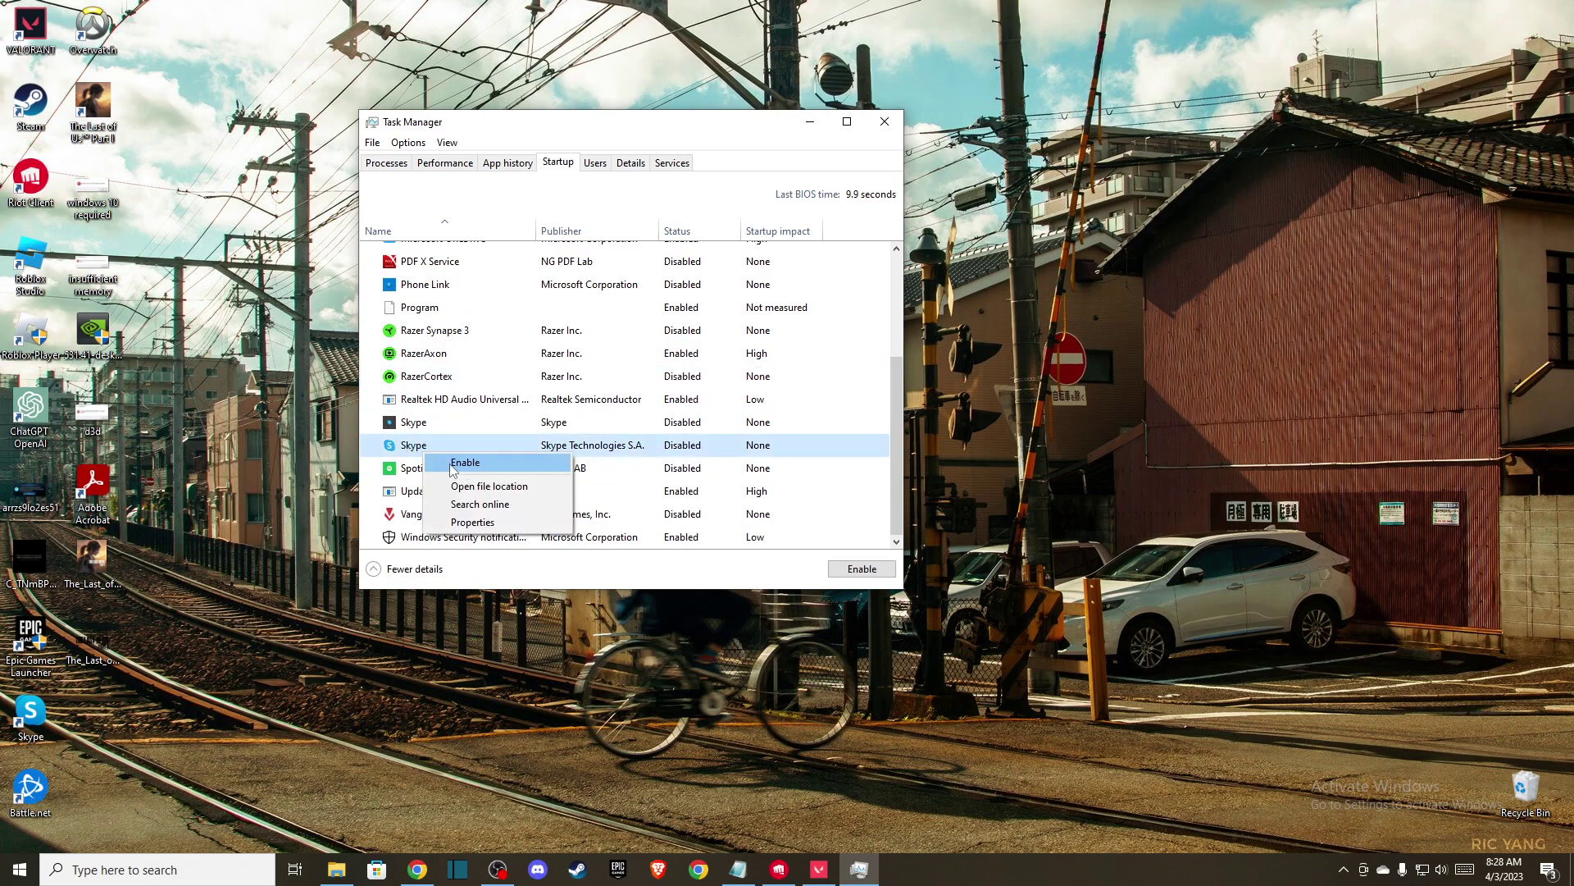
pyautogui.click(712, 480)
pyautogui.rightClick(455, 461)
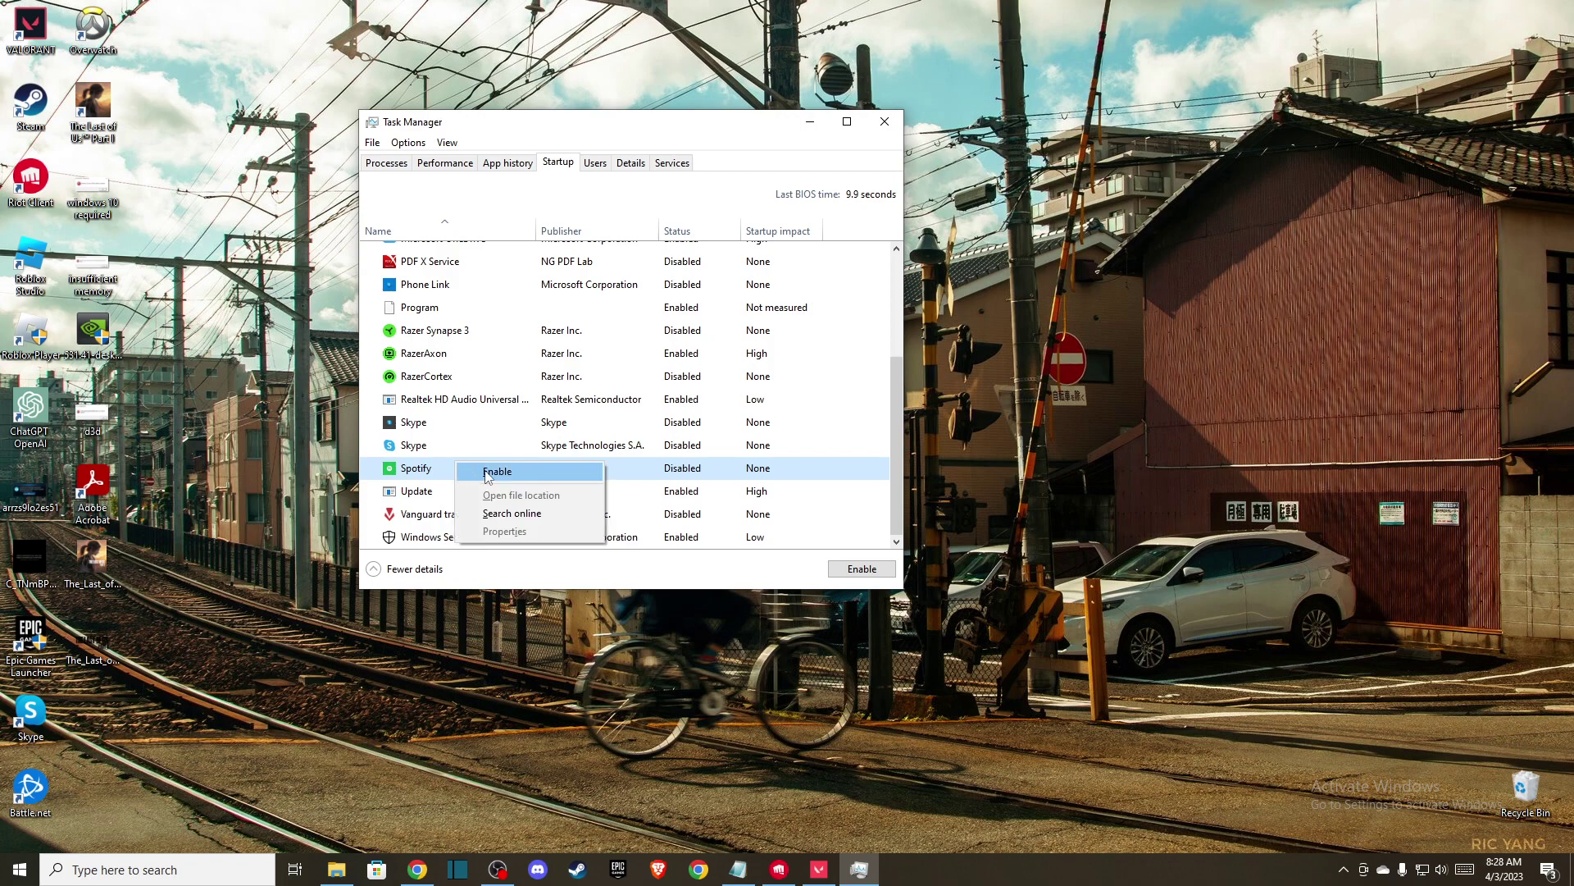
pyautogui.click(705, 492)
pyautogui.scroll(3, 443, 388)
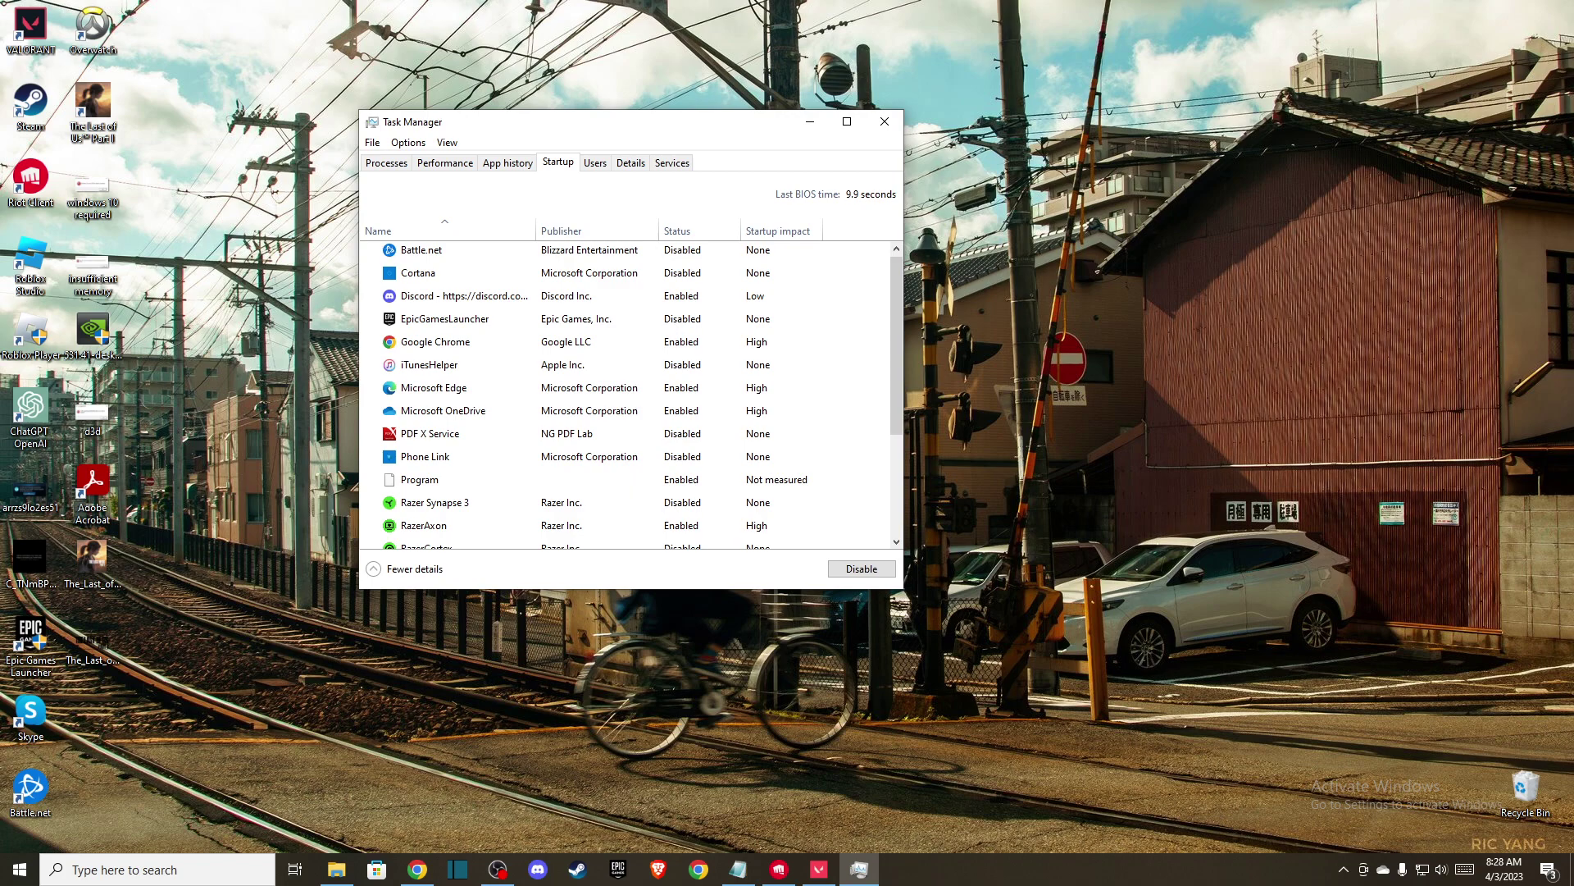
pyautogui.click(884, 121)
pyautogui.click(150, 875)
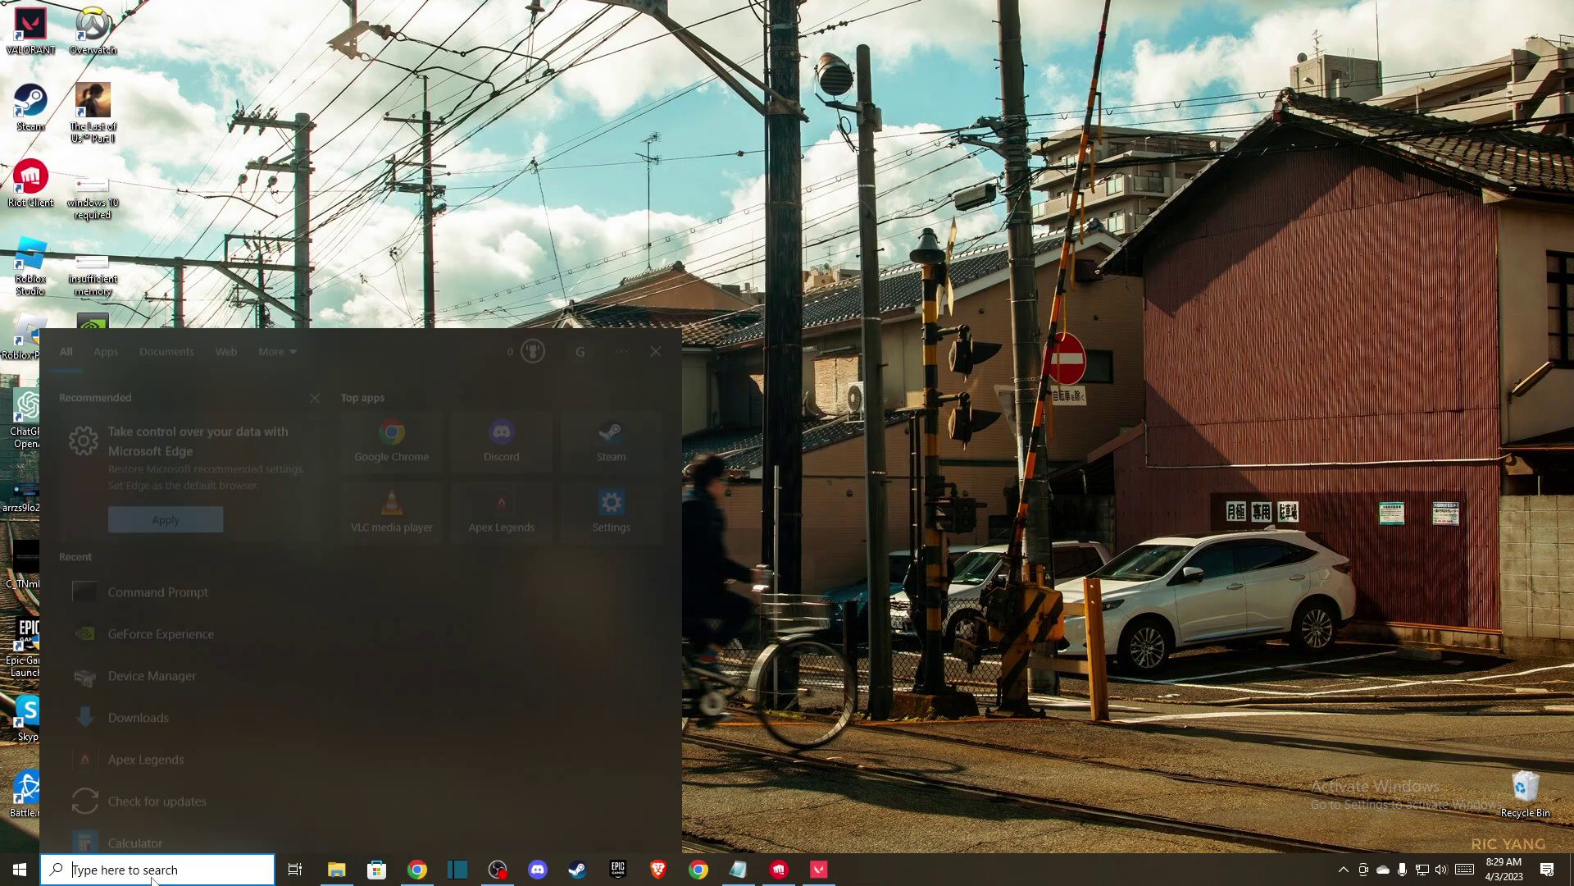
# Step: Run Check for updates in Windows Update, confirm 'You're up to date', and close Settings
pyautogui.write('che')
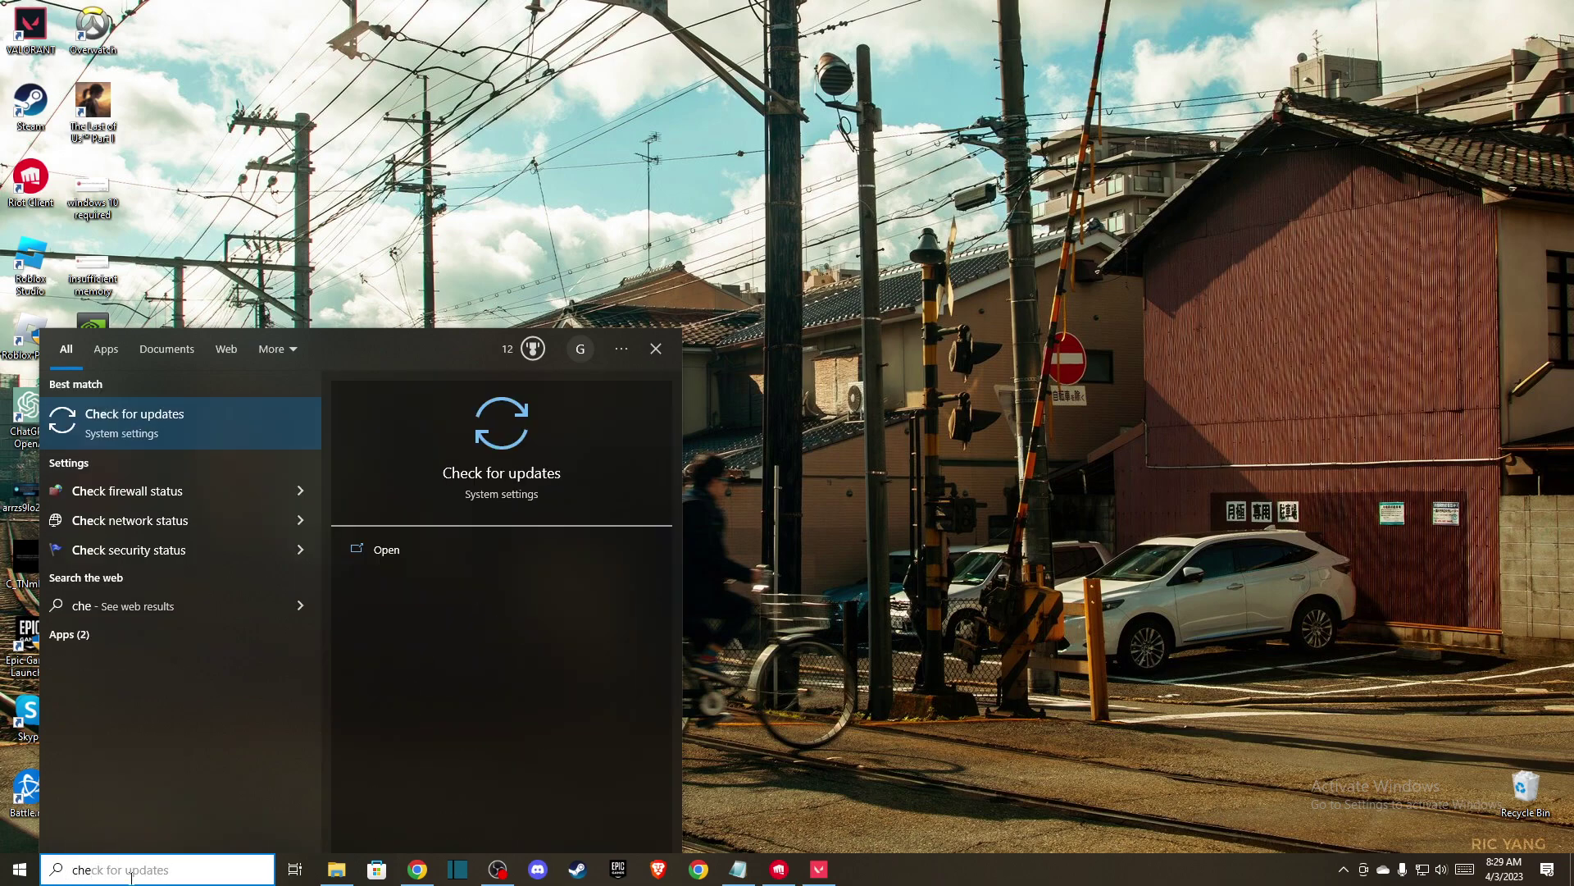
pyautogui.click(164, 422)
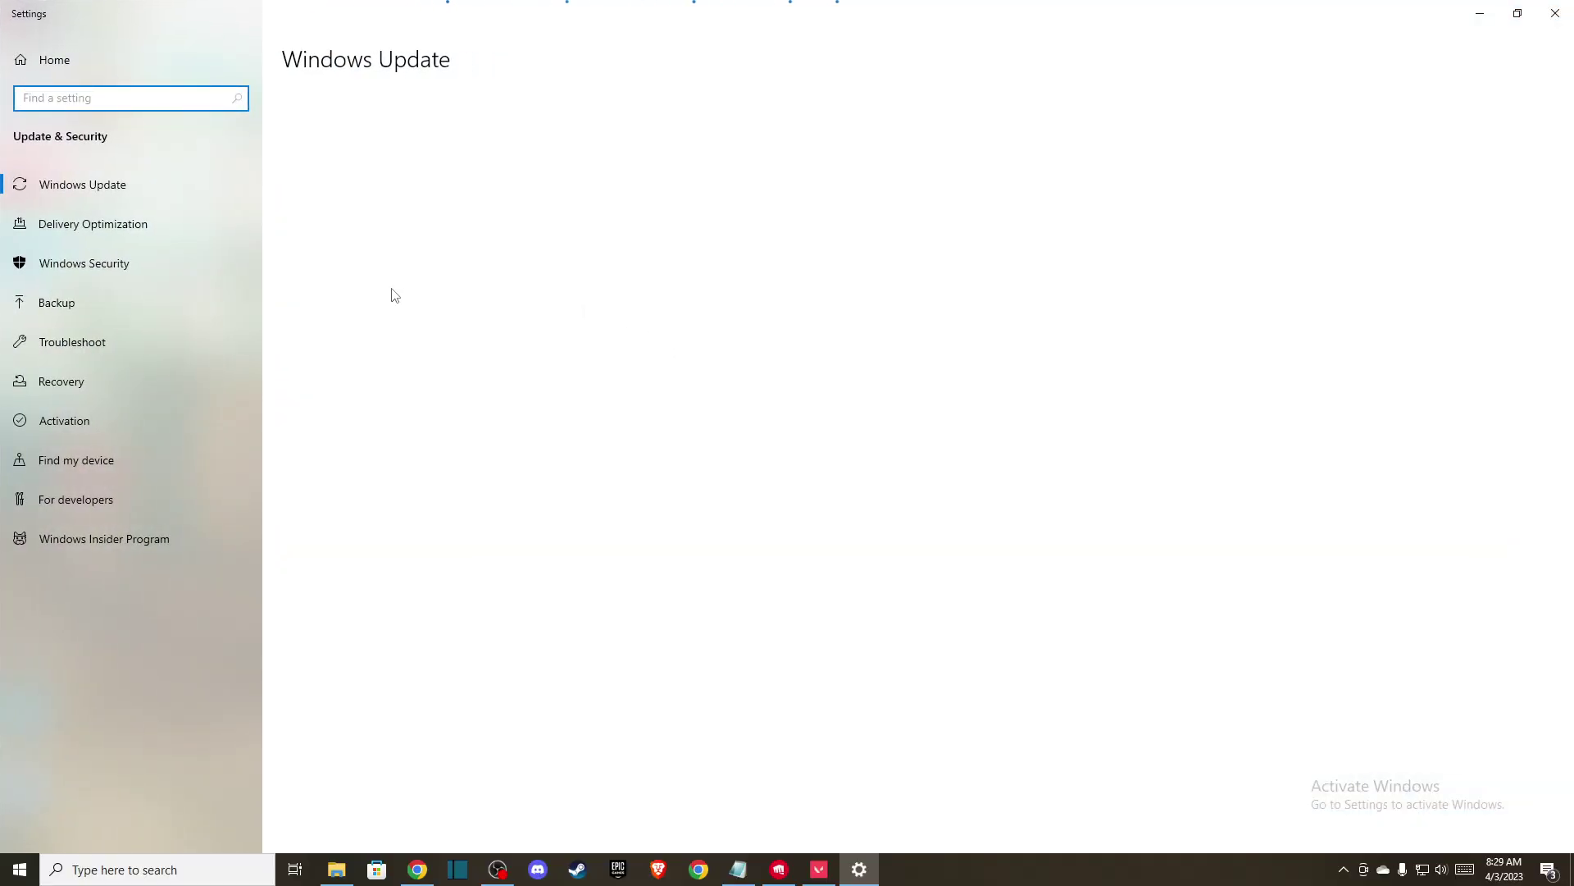
pyautogui.click(337, 156)
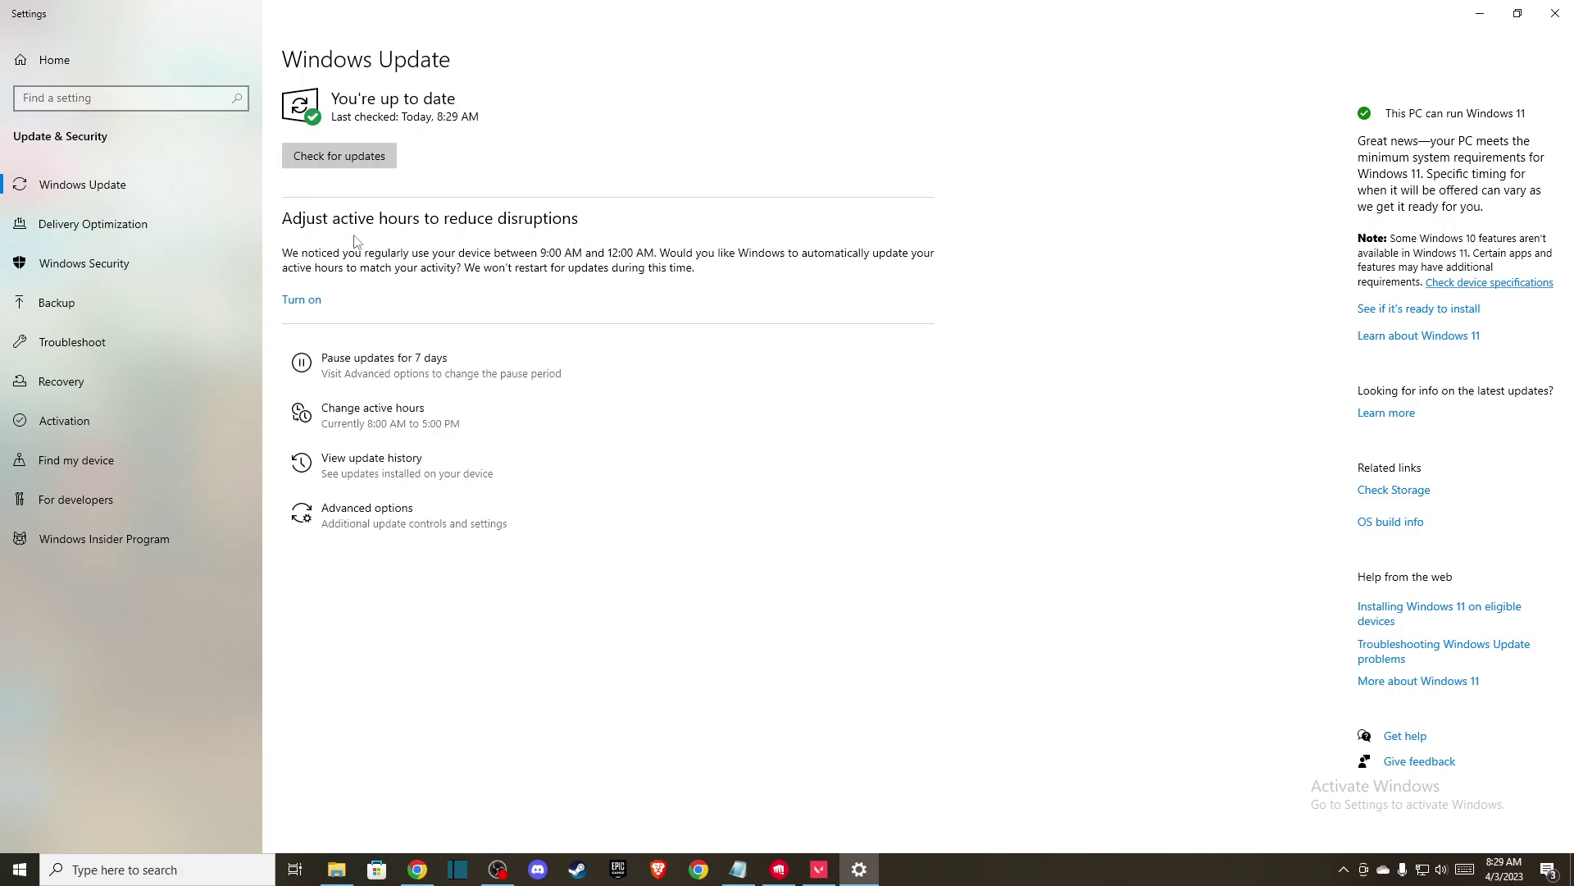
pyautogui.click(1554, 13)
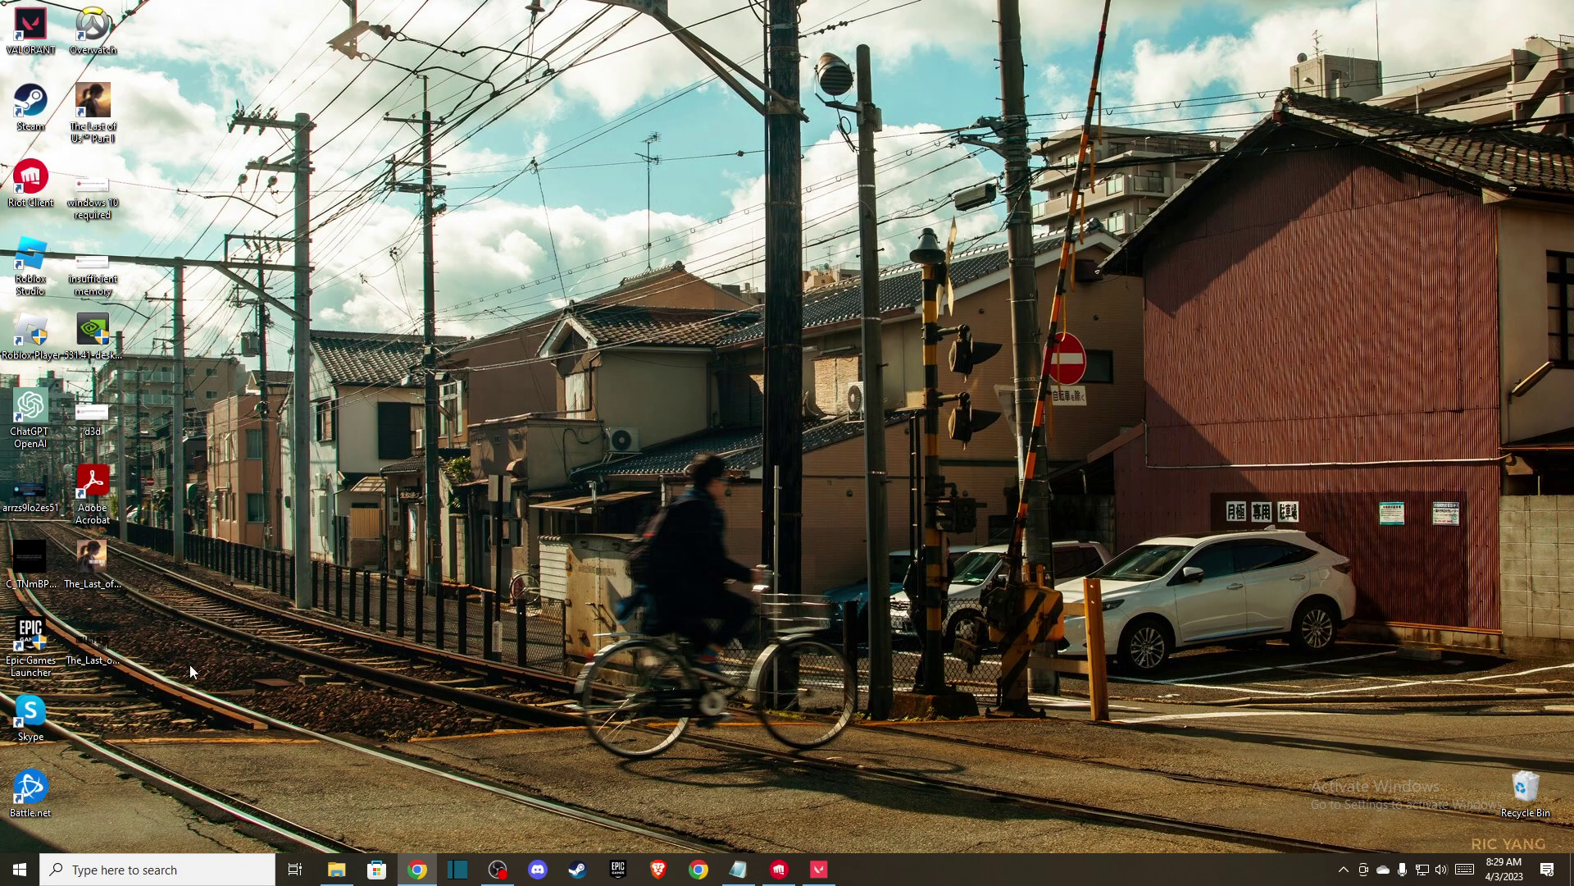
# Step: Auto-search for a newer NVIDIA GeForce RTX 3070 driver in Device Manager; the best is installed
pyautogui.click(115, 871)
pyautogui.write('de')
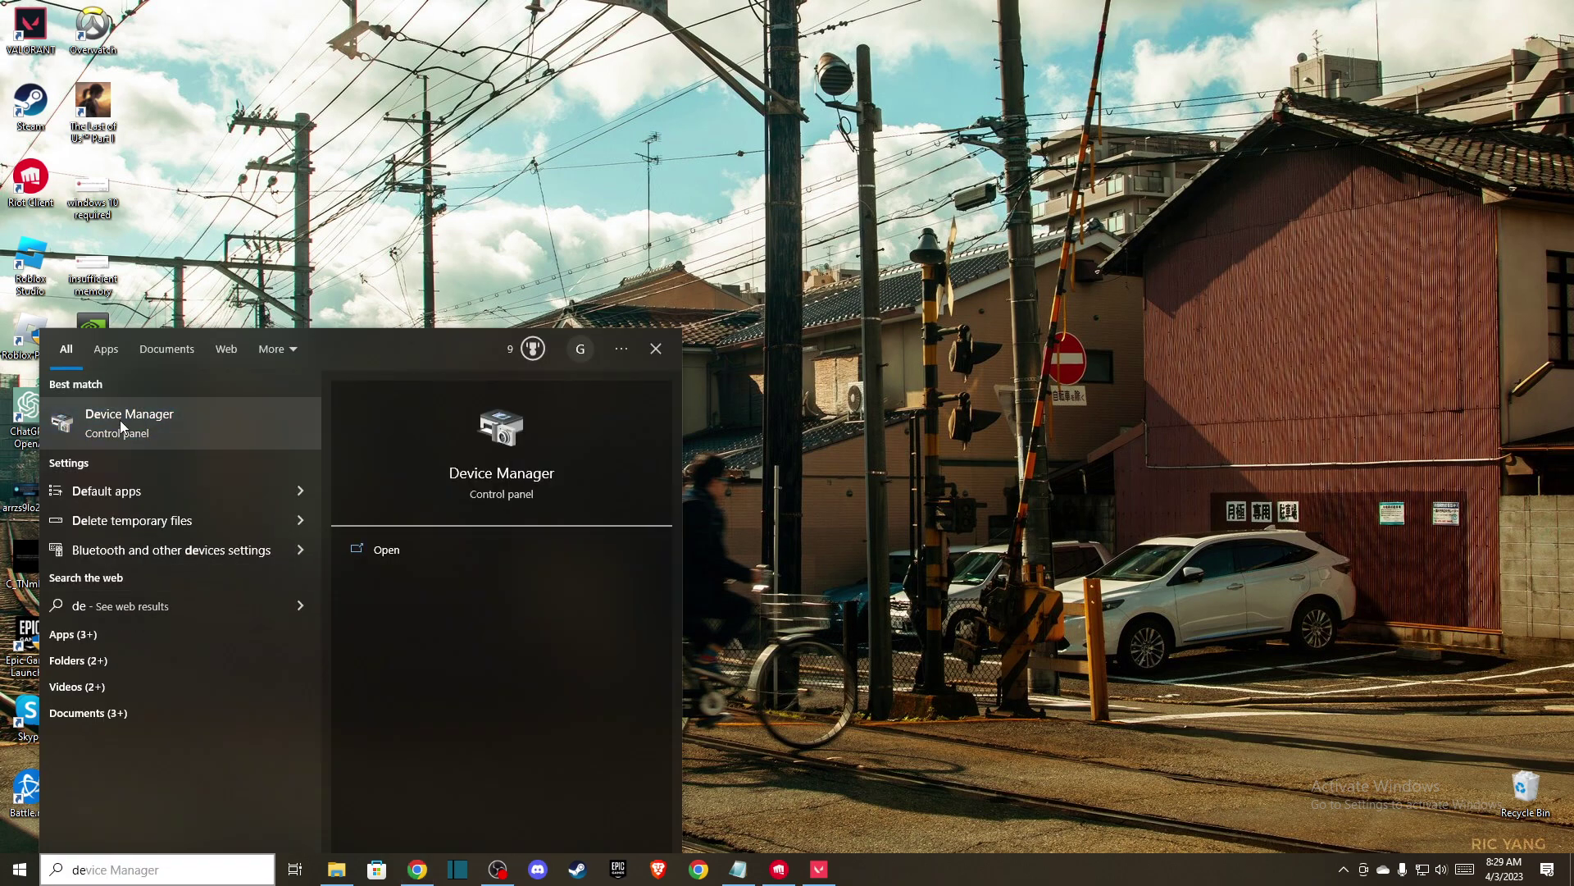
pyautogui.press('Return')
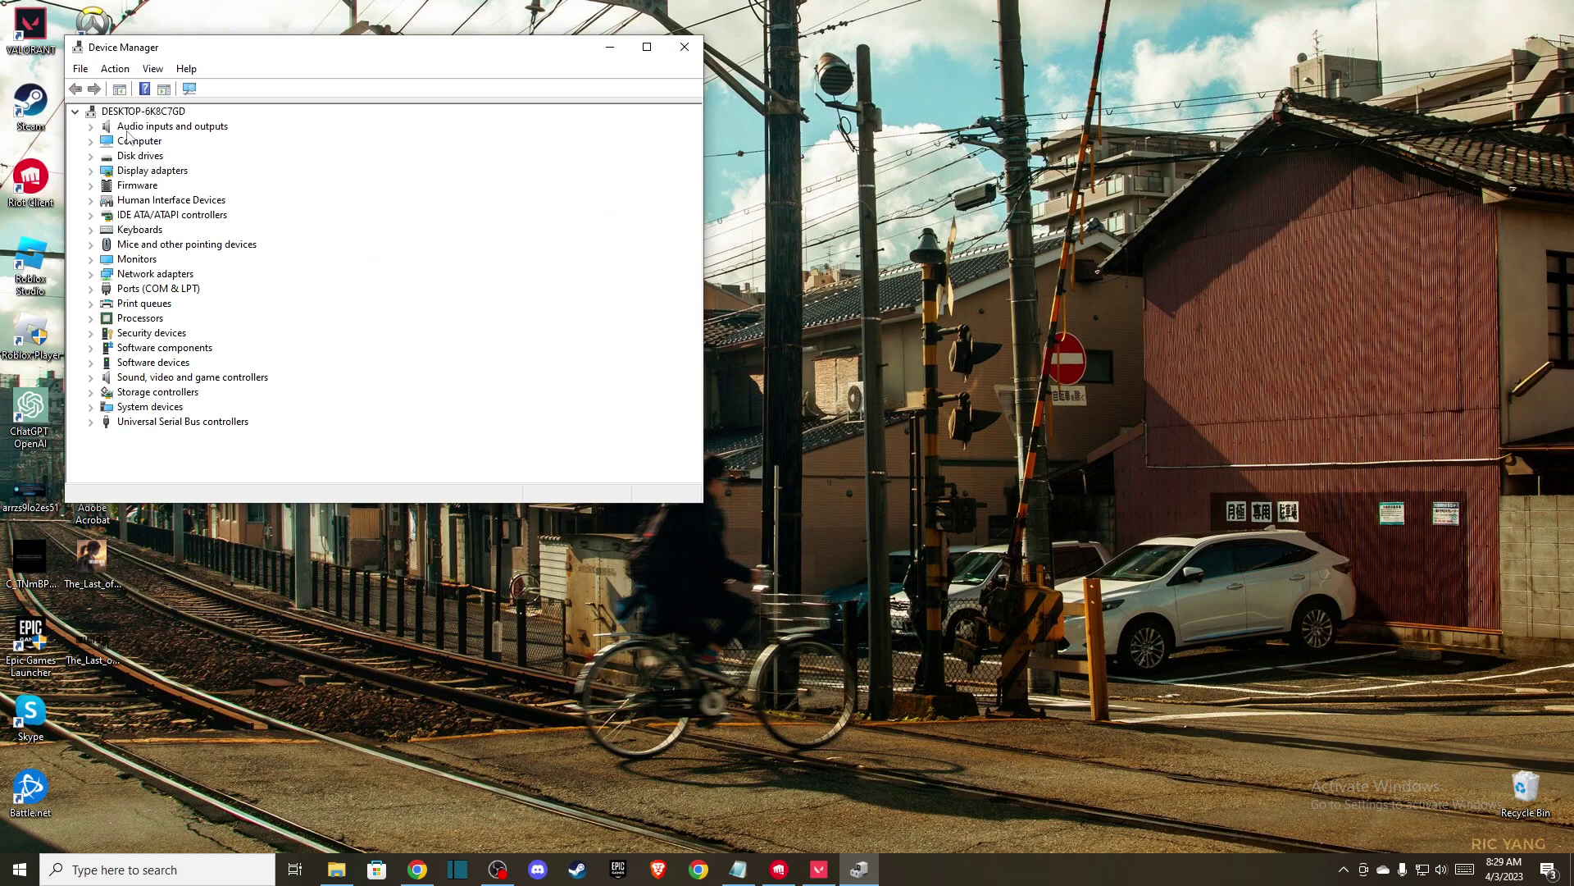
pyautogui.doubleClick(156, 171)
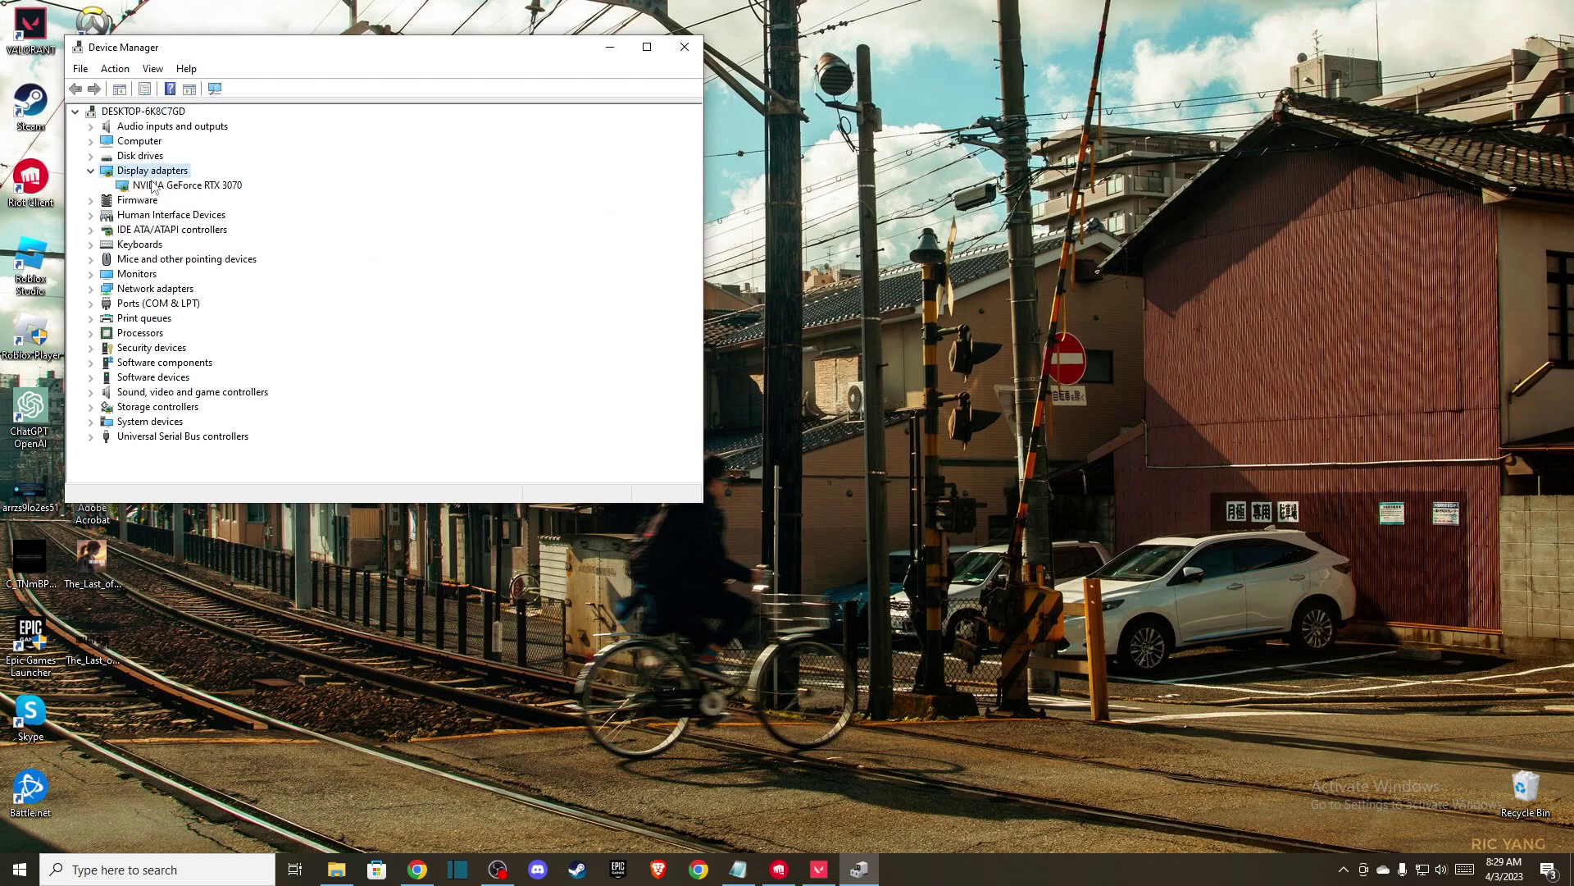
pyautogui.rightClick(155, 186)
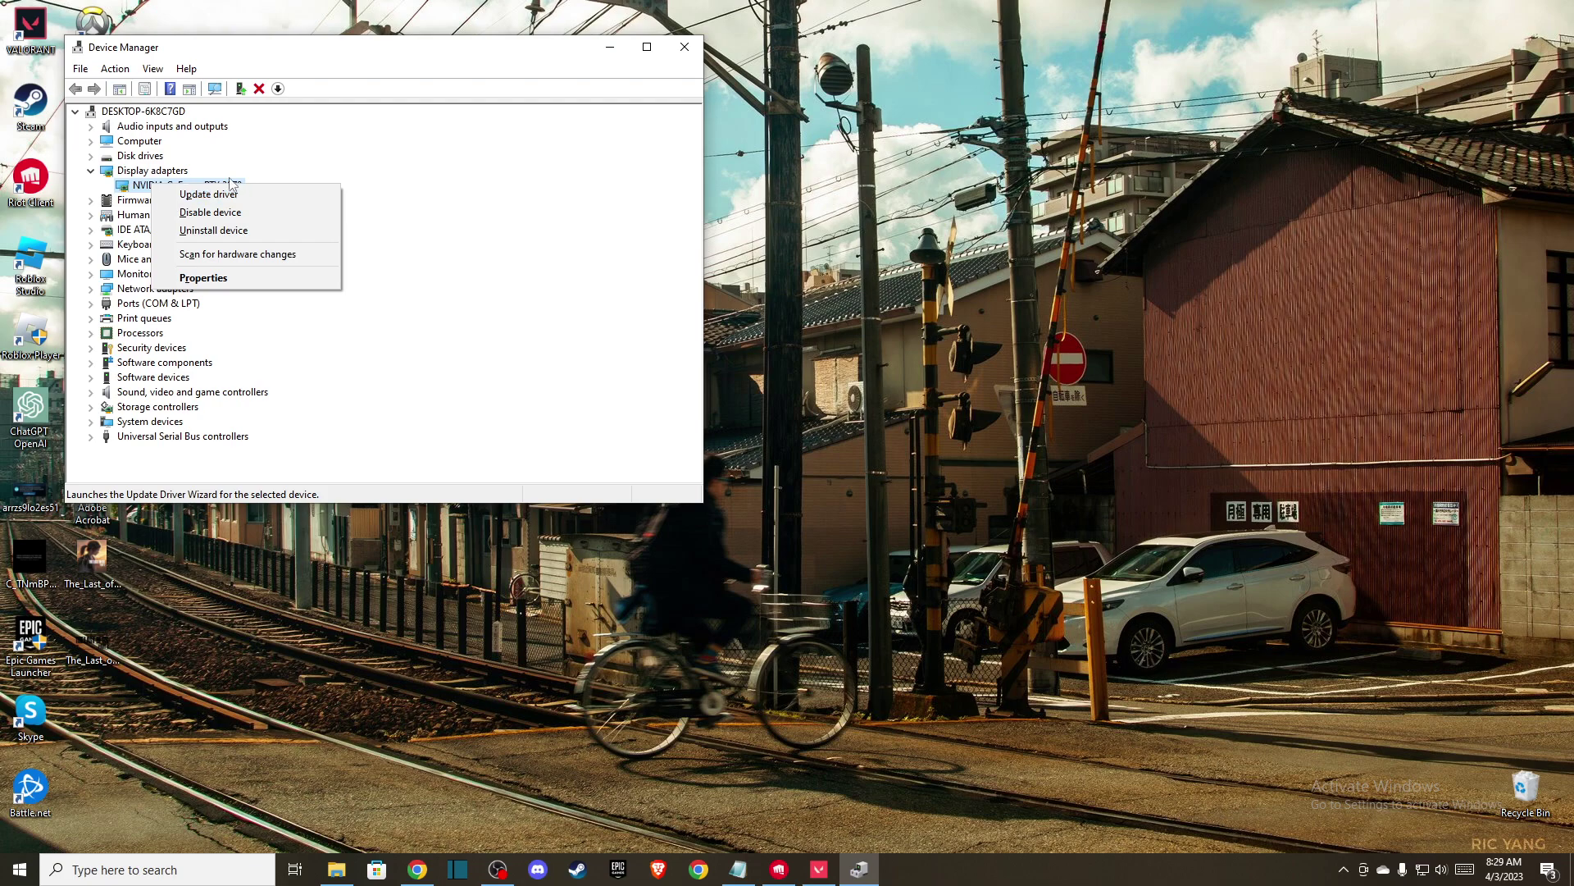
pyautogui.click(197, 192)
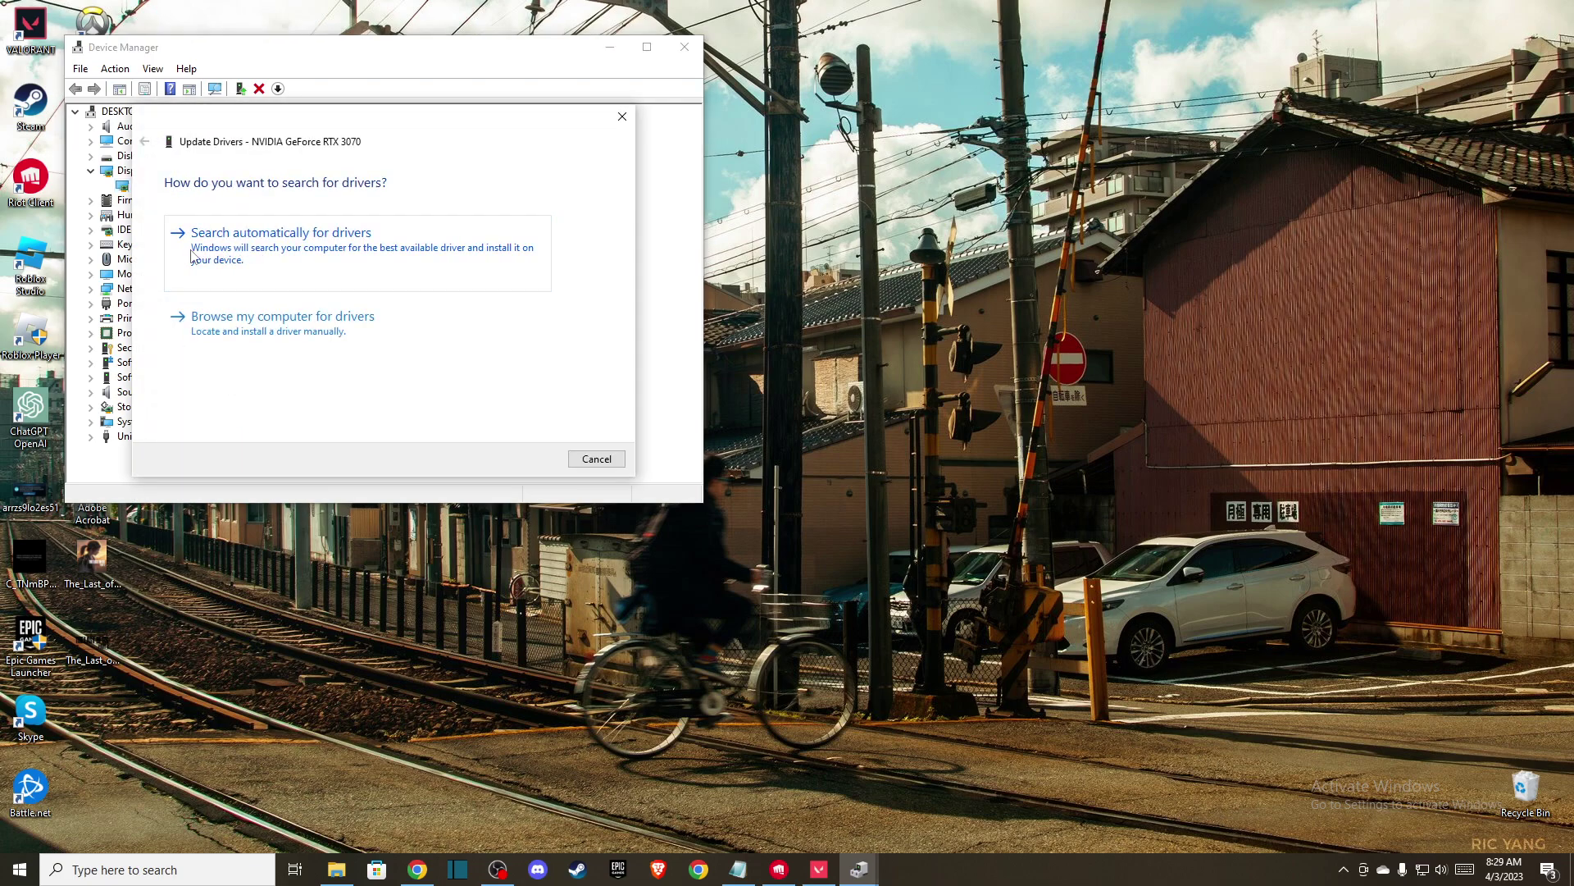
pyautogui.click(228, 242)
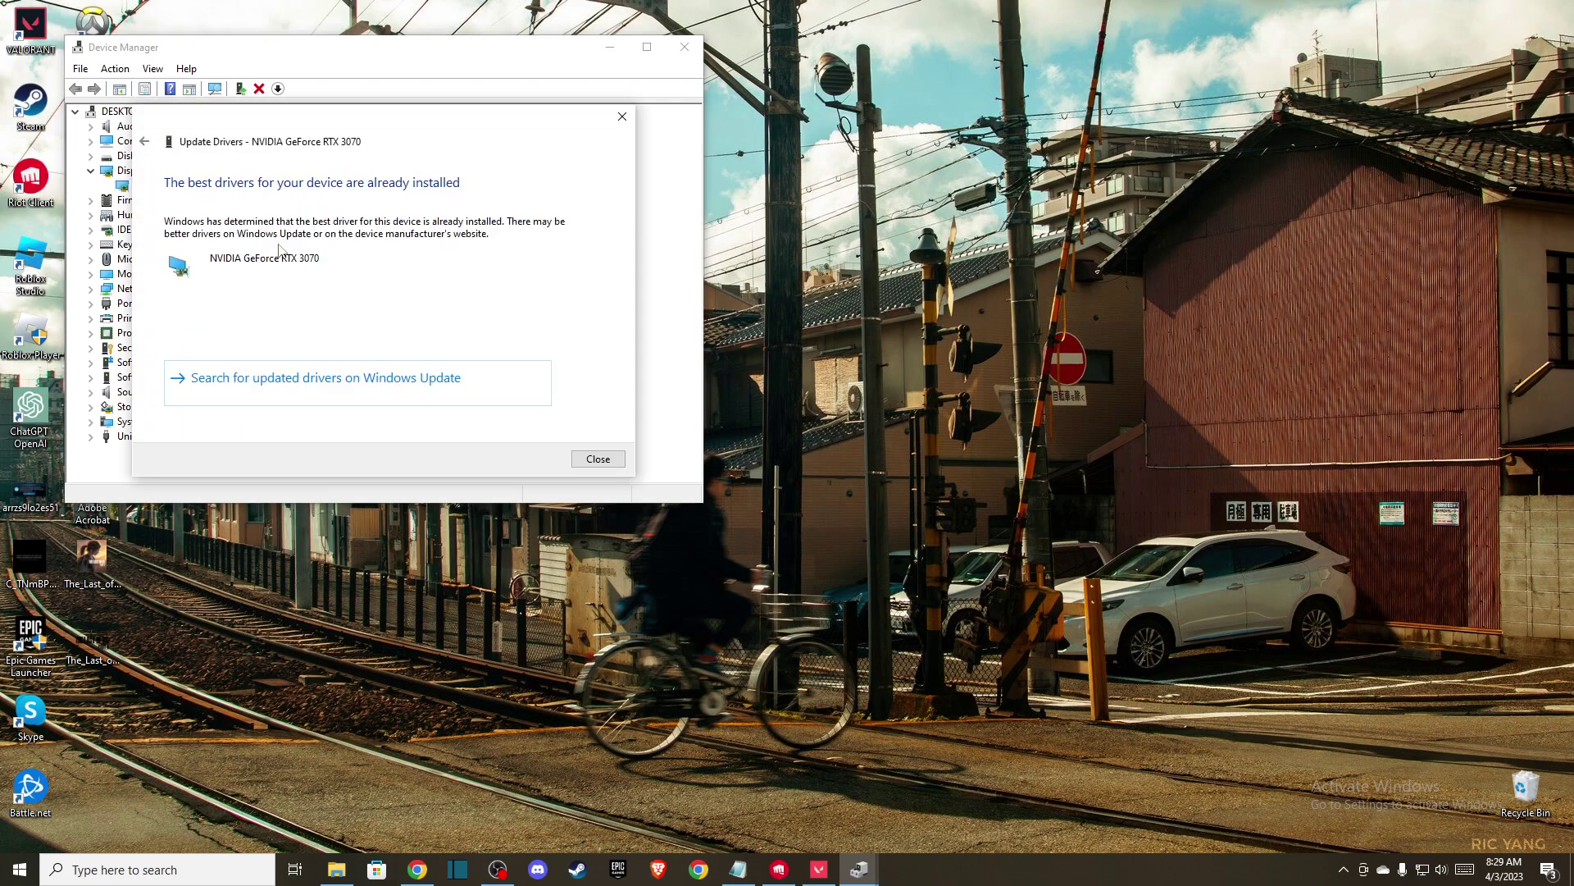
pyautogui.click(621, 119)
pyautogui.click(684, 48)
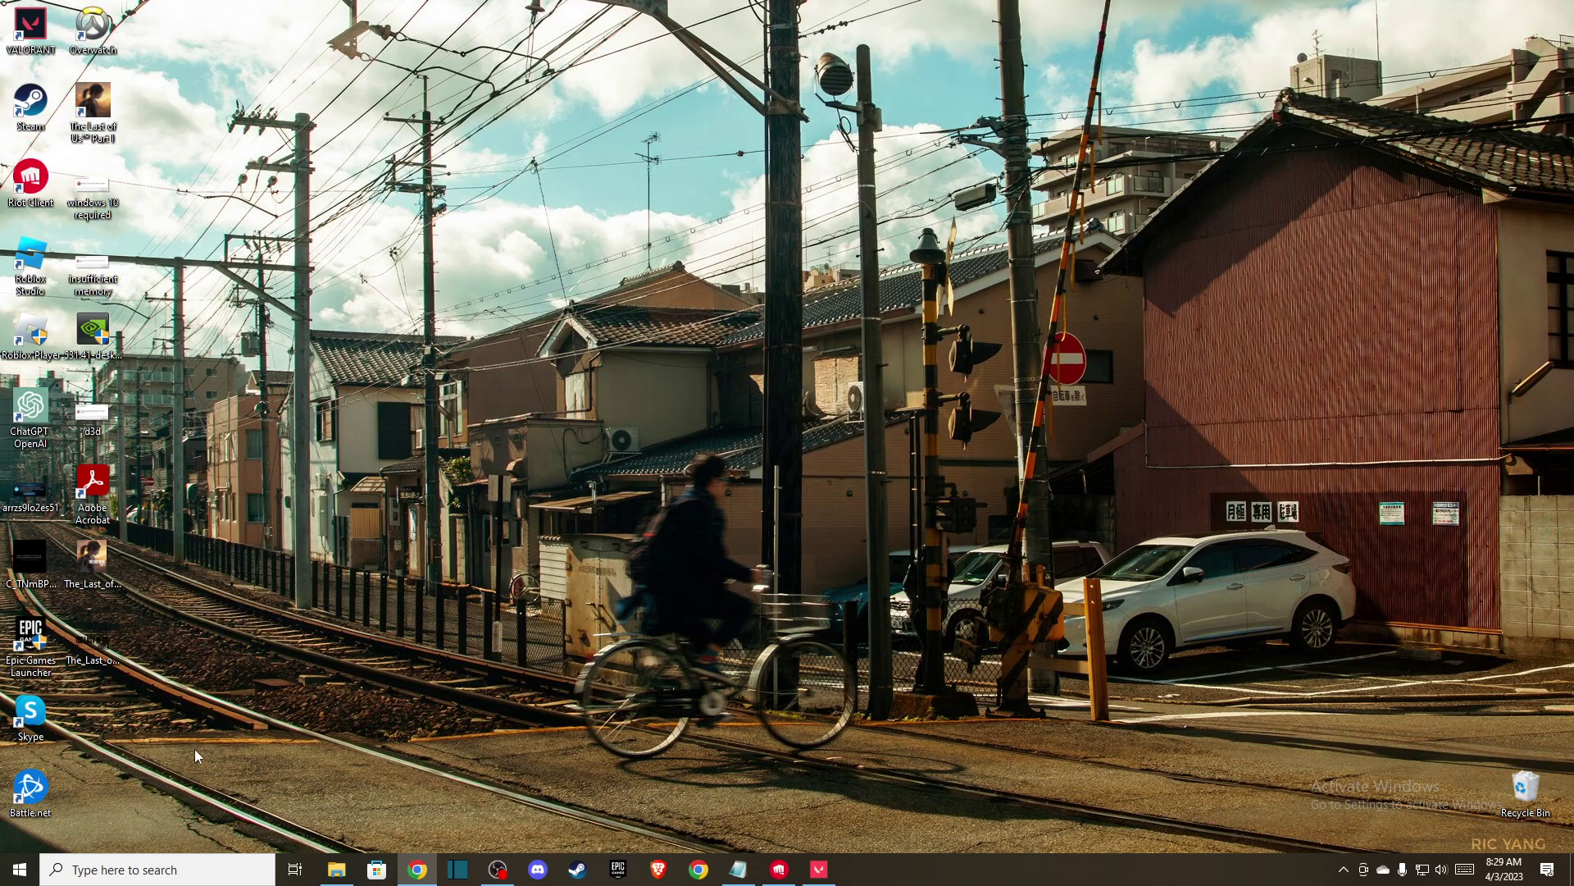
# Step: Check for drivers in GeForce Experience's Drivers tab, finding Game Ready Driver 531.41, then close it
pyautogui.click(138, 876)
pyautogui.write('ge')
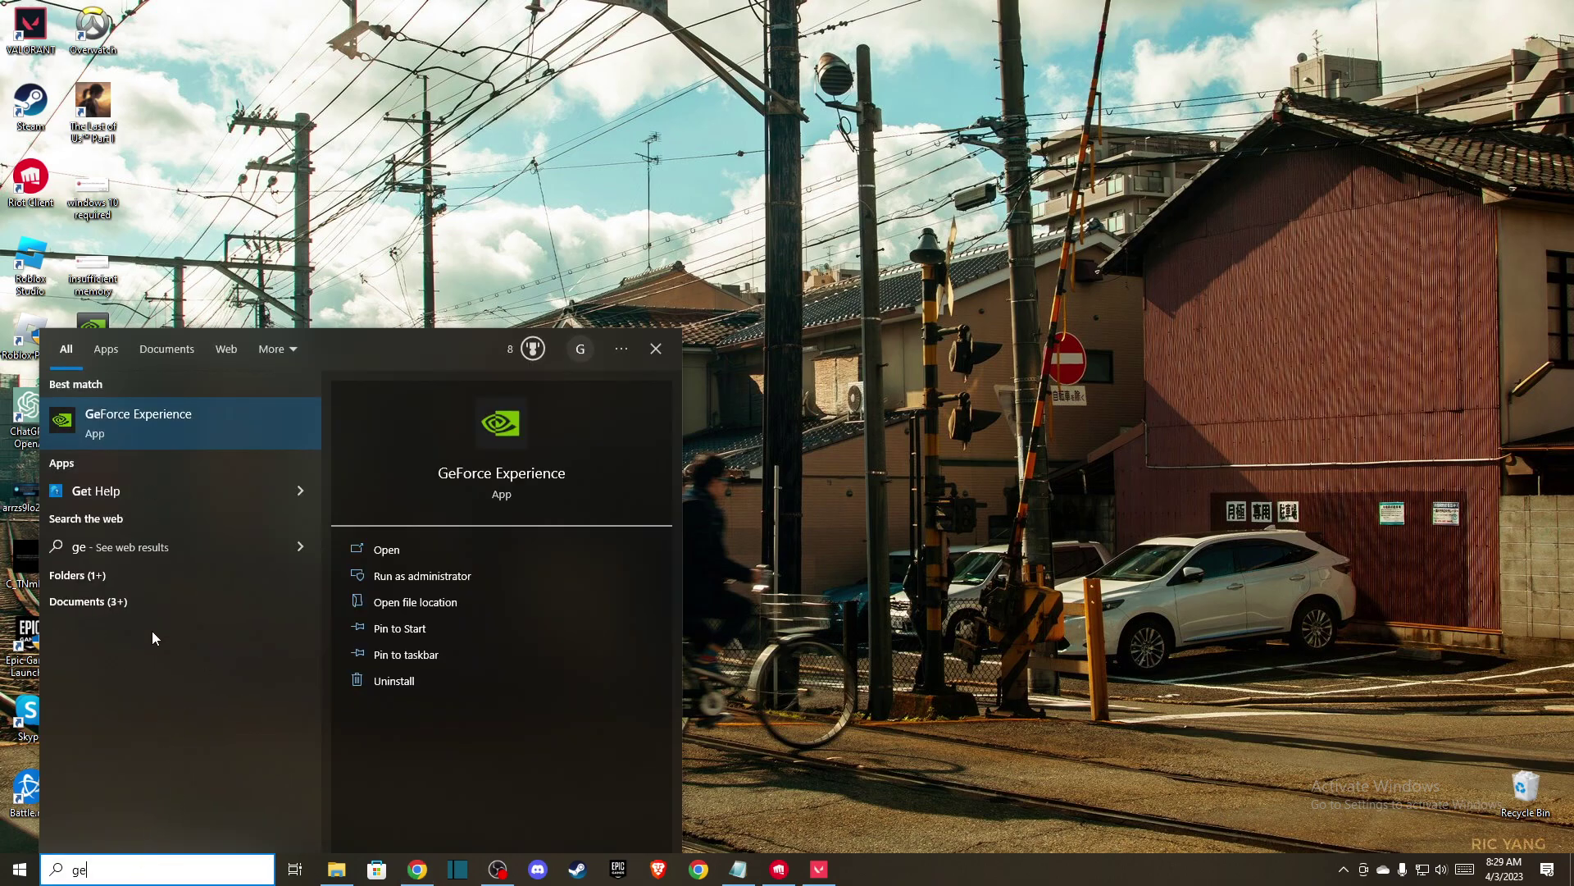
pyautogui.click(115, 438)
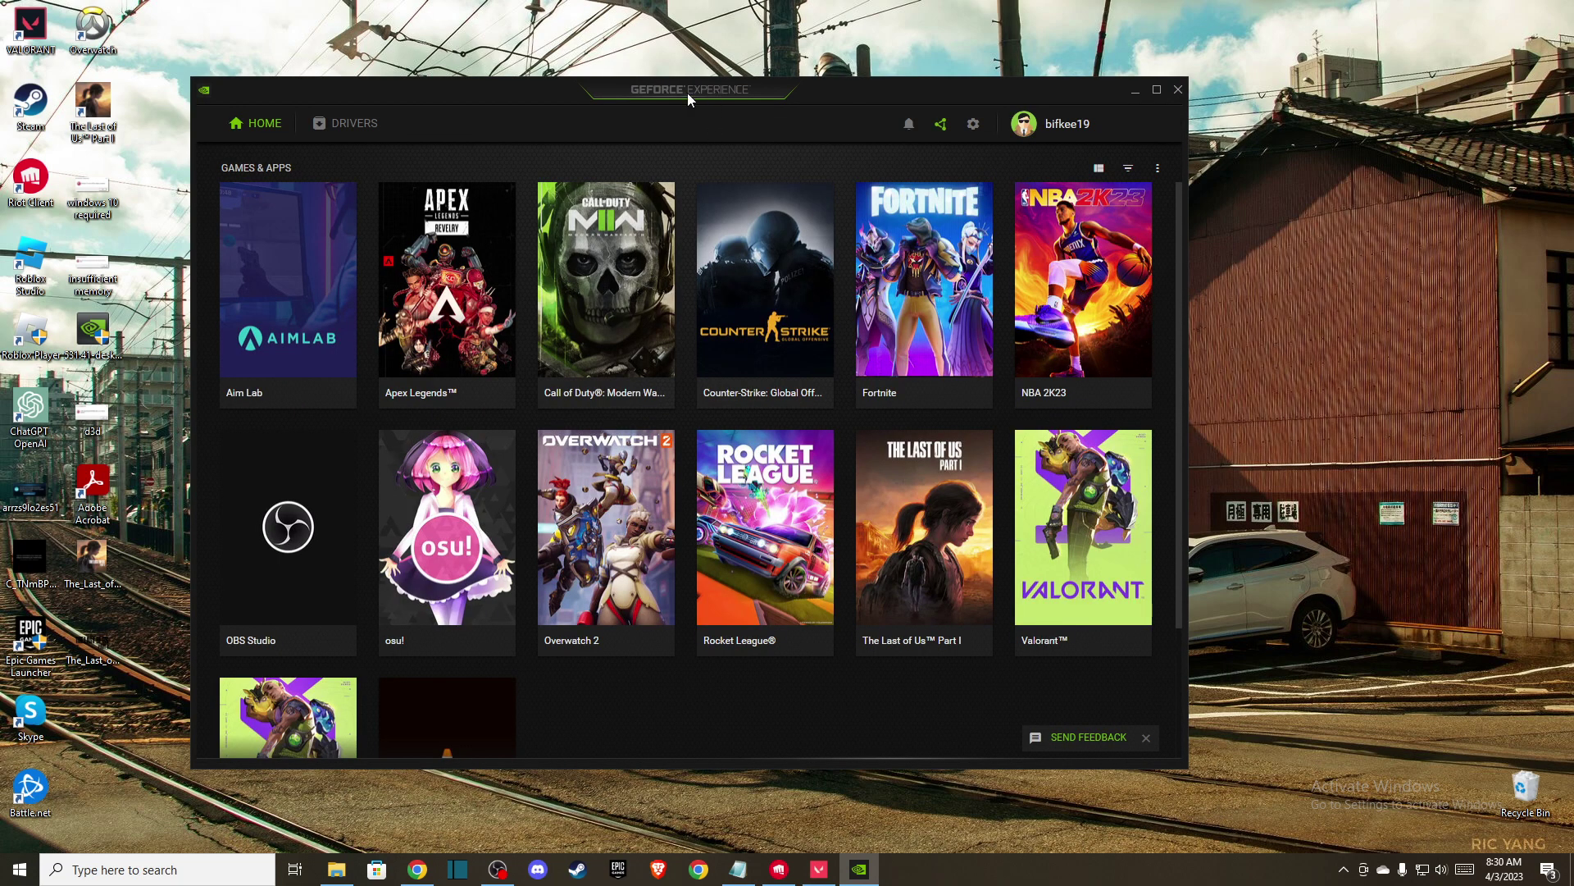
pyautogui.moveTo(687, 92); pyautogui.dragTo(640, 109)
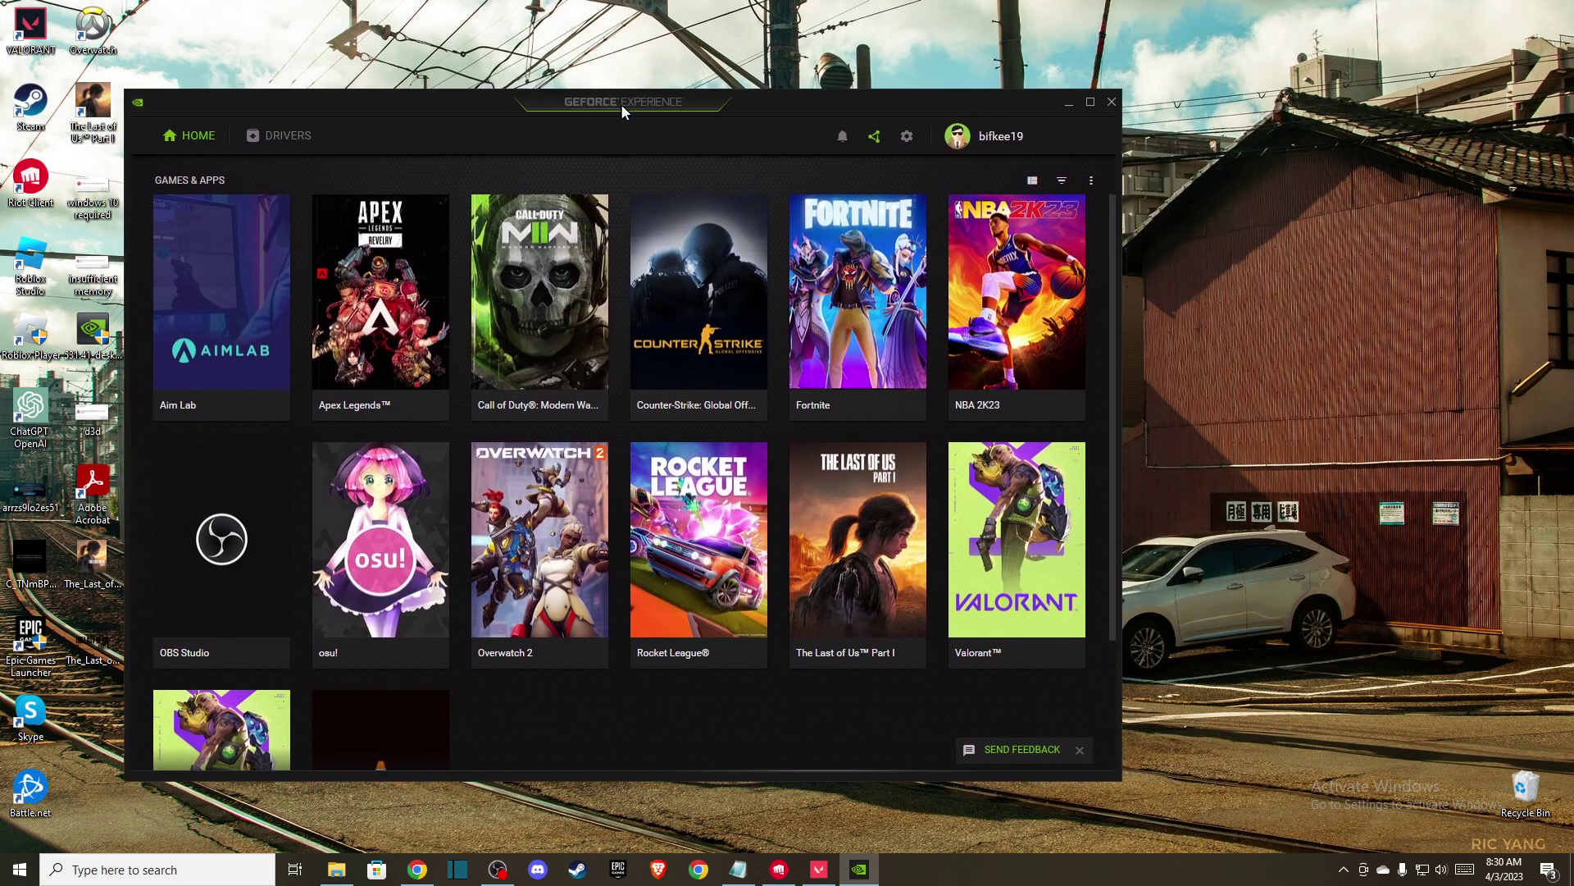
pyautogui.click(300, 140)
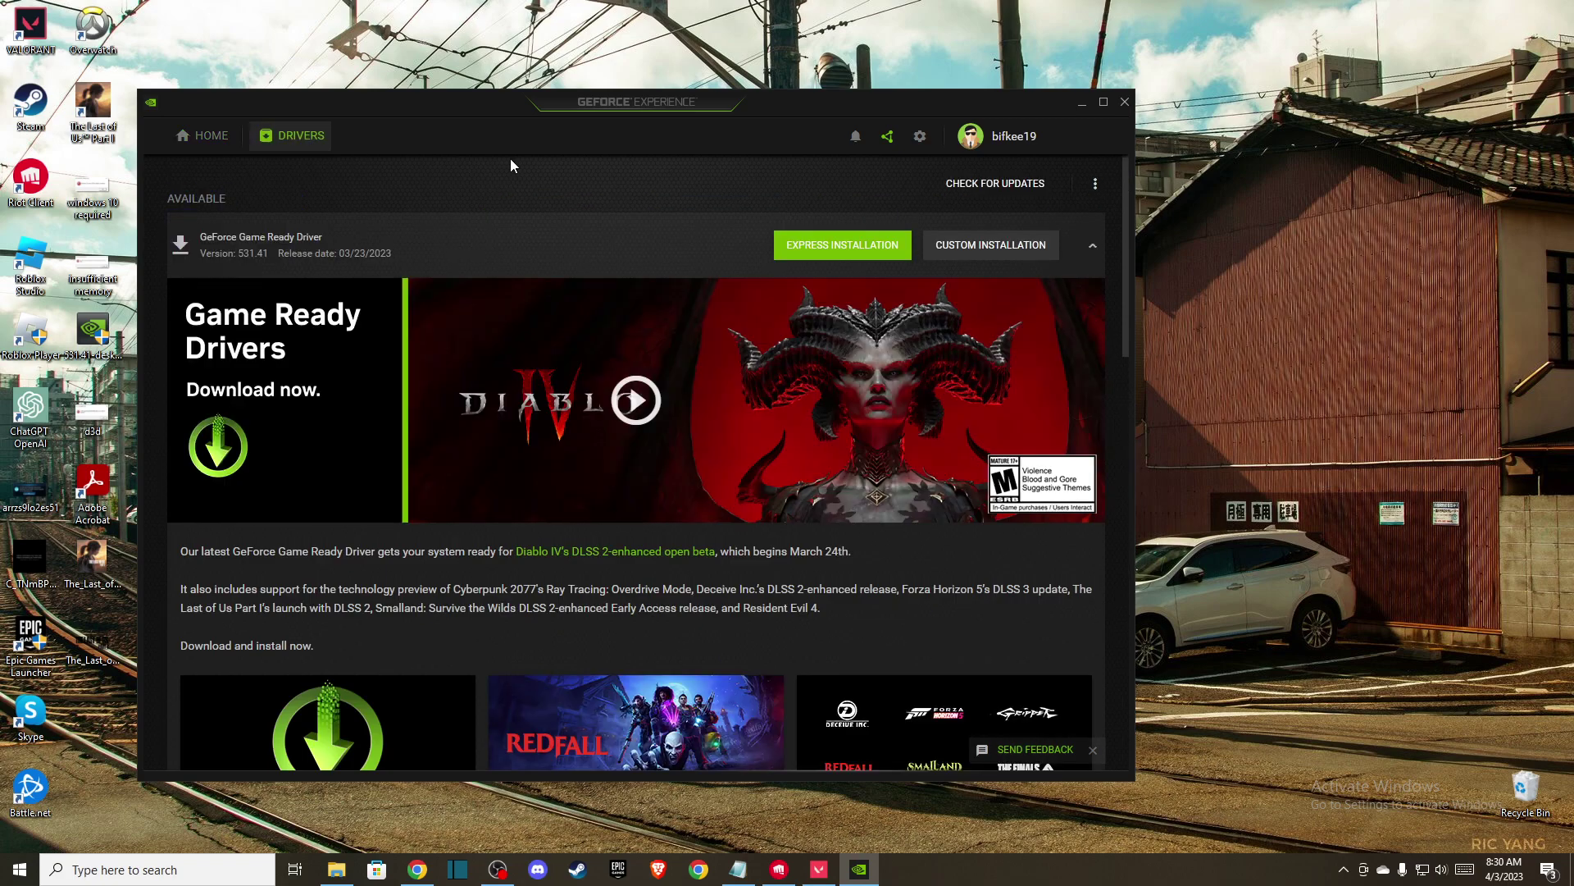
pyautogui.click(994, 183)
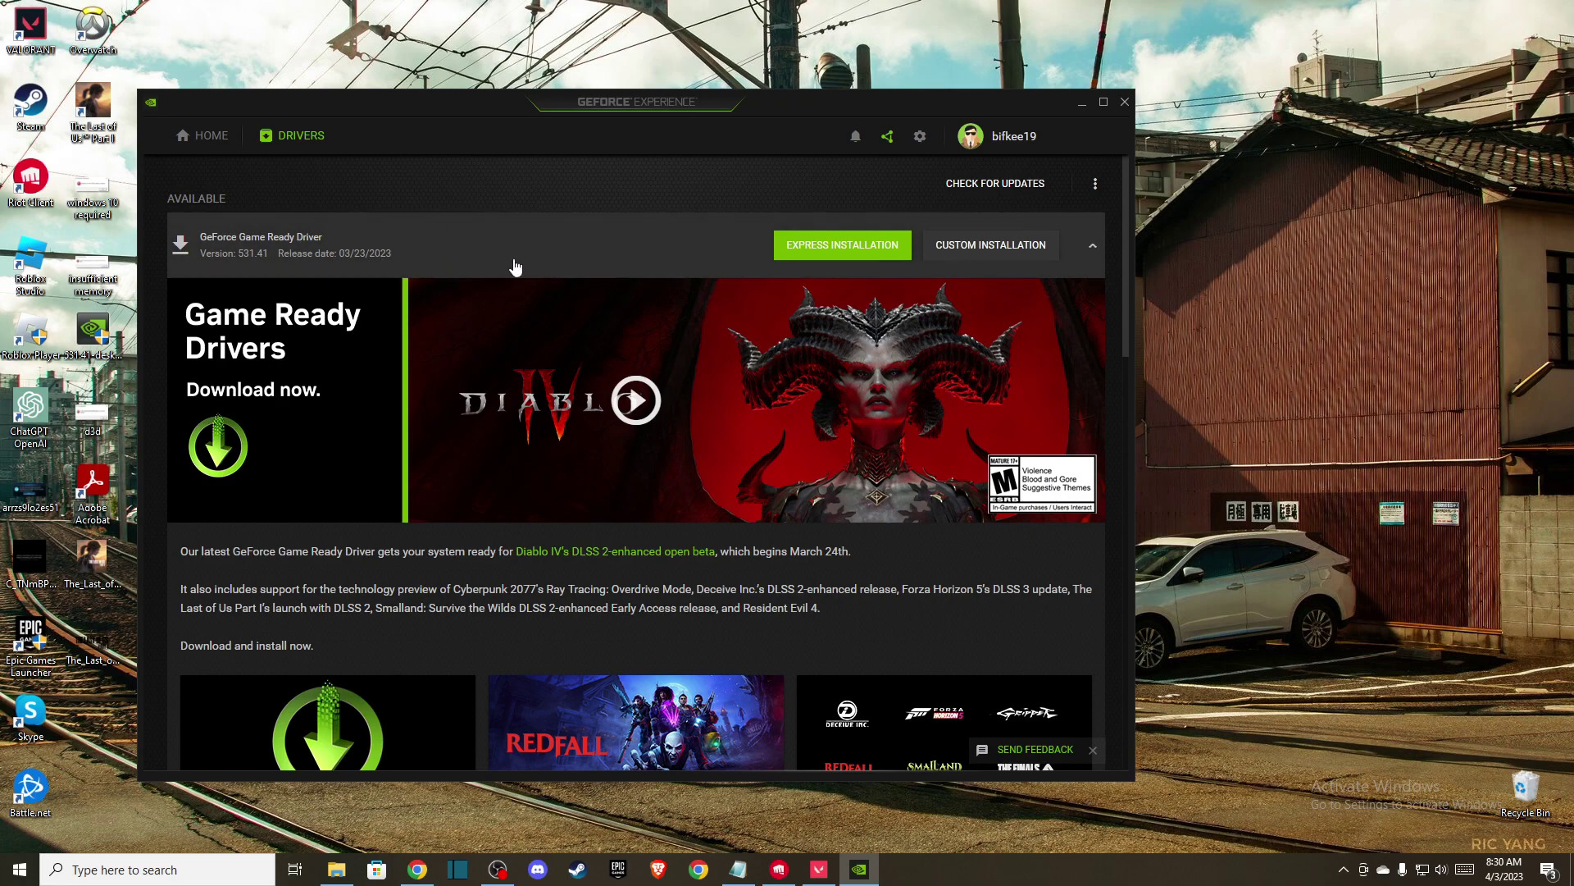
pyautogui.click(1124, 102)
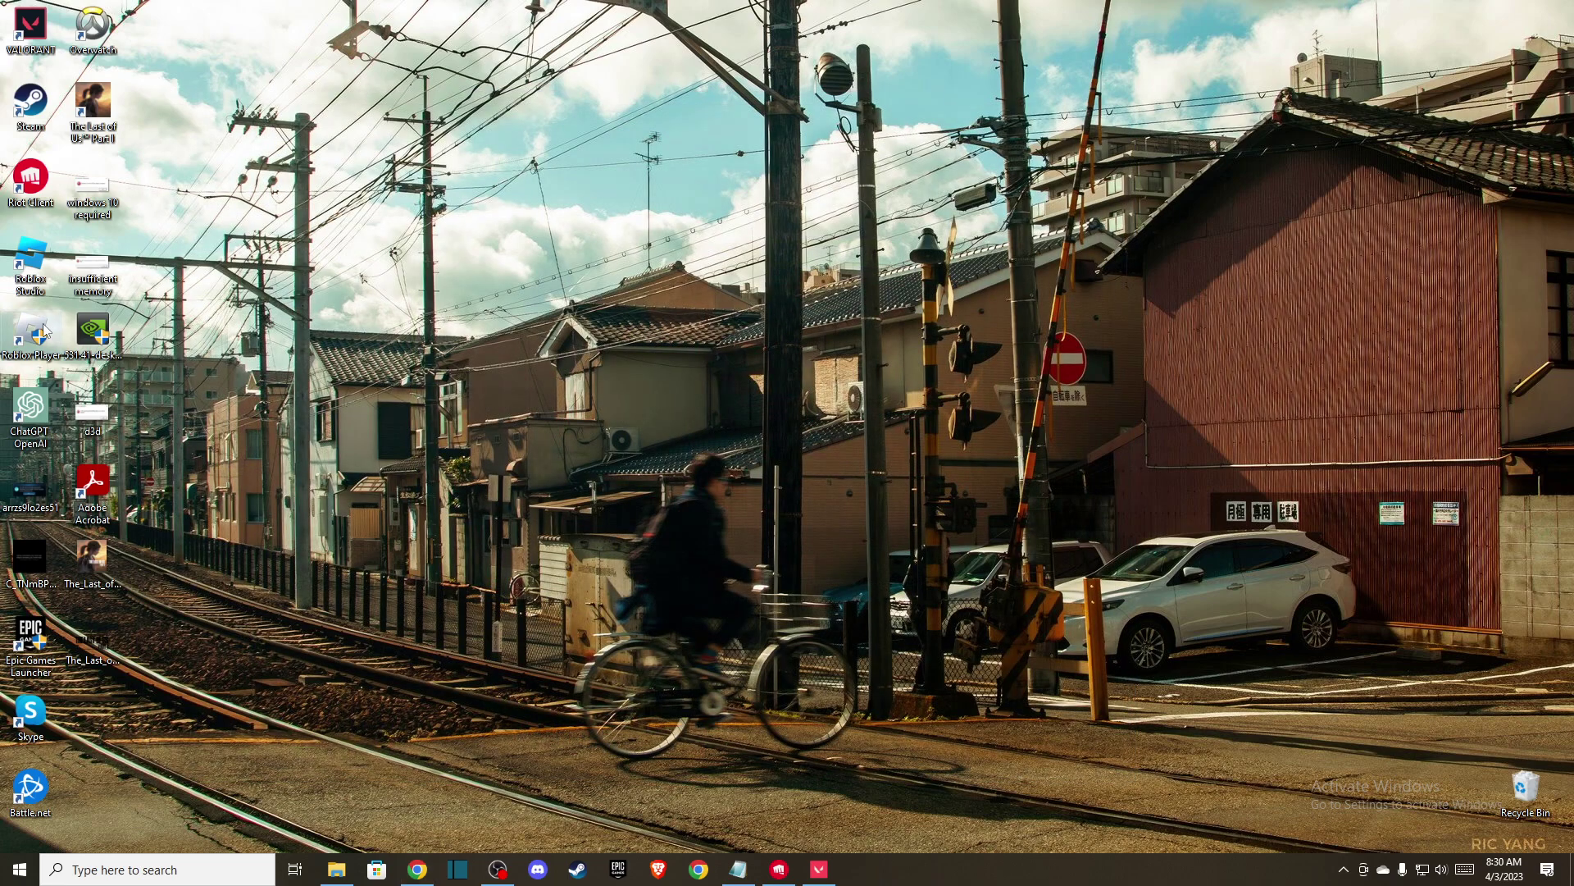